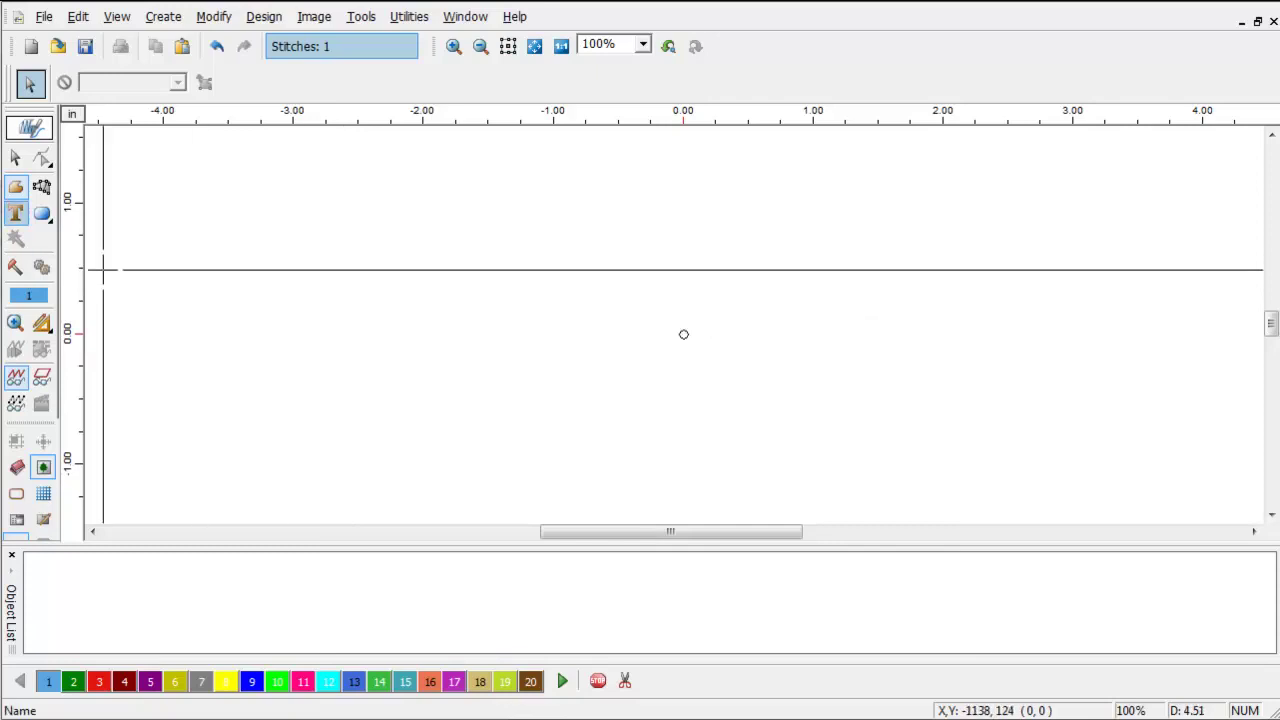
# - Create the lettering "Compucon" in the Arial Rounded font, starting at the design origin
pyautogui.click(15, 213)
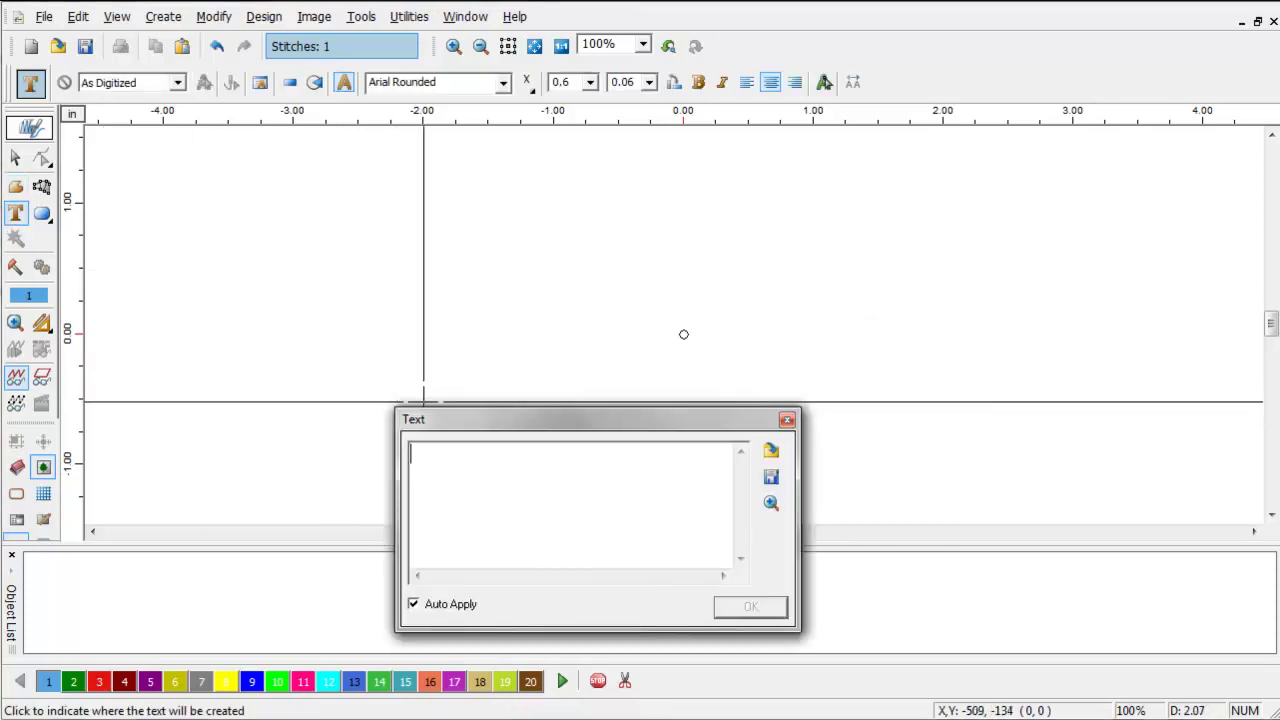
pyautogui.click(684, 334)
pyautogui.write('Compucon')
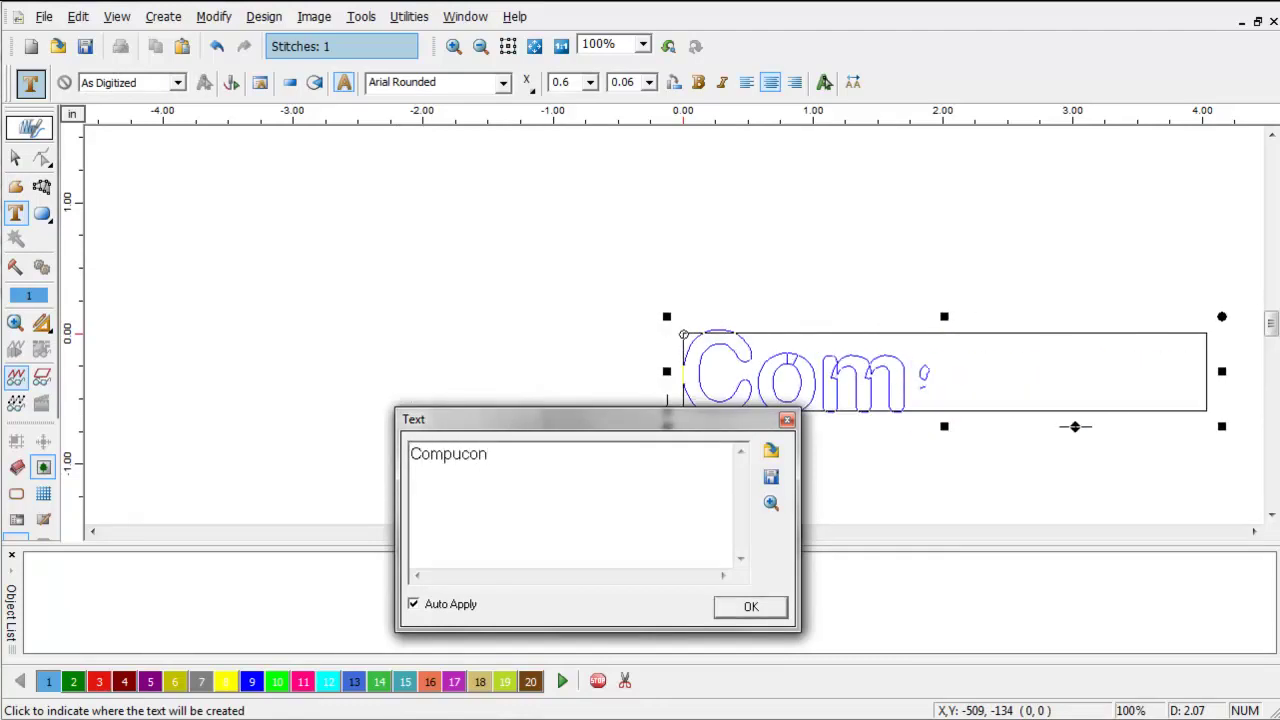
pyautogui.click(750, 606)
# - Center the "Compucon" lettering over the origin and change its straight frame to an upward-arched baseline
pyautogui.moveTo(931, 389); pyautogui.dragTo(677, 340)
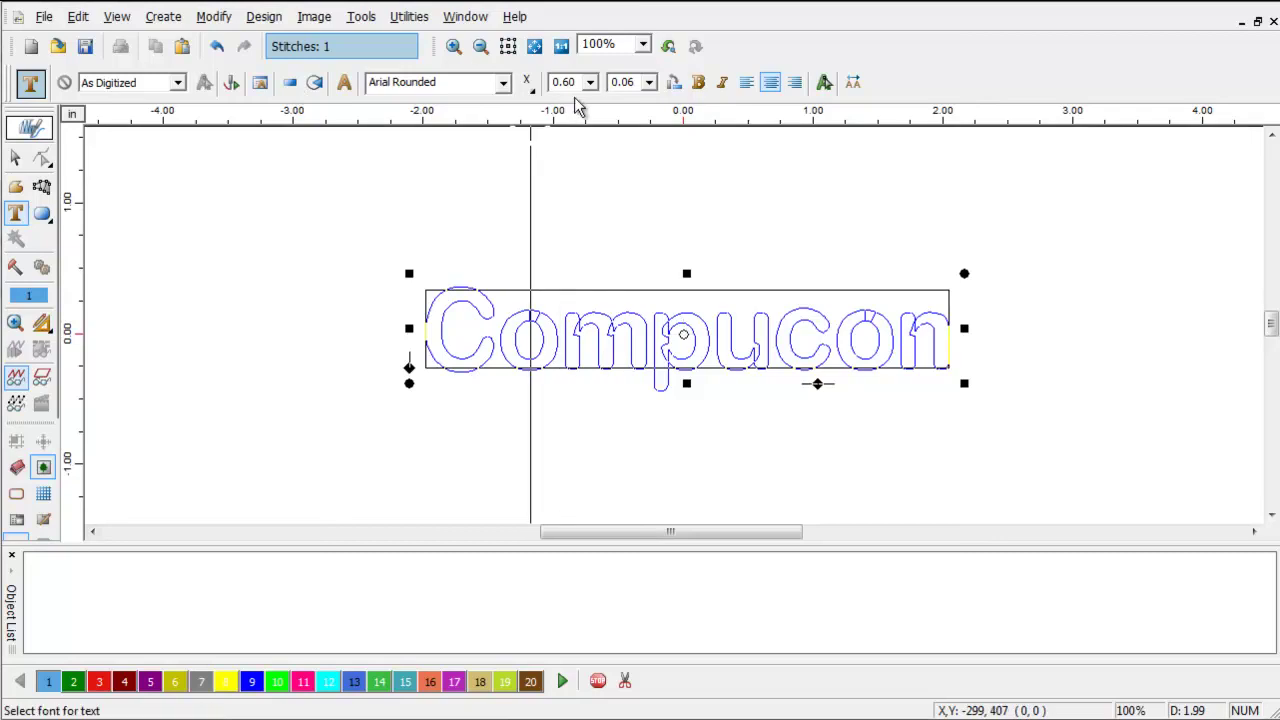
pyautogui.click(289, 82)
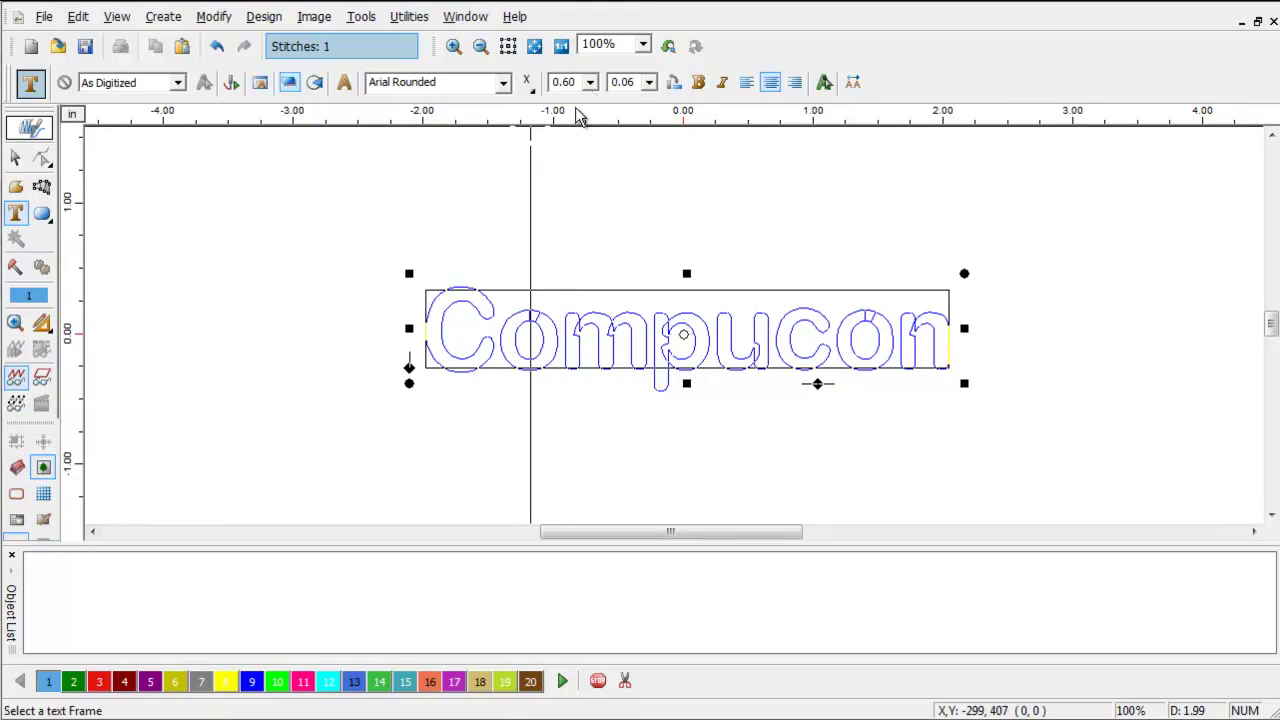
pyautogui.click(363, 107)
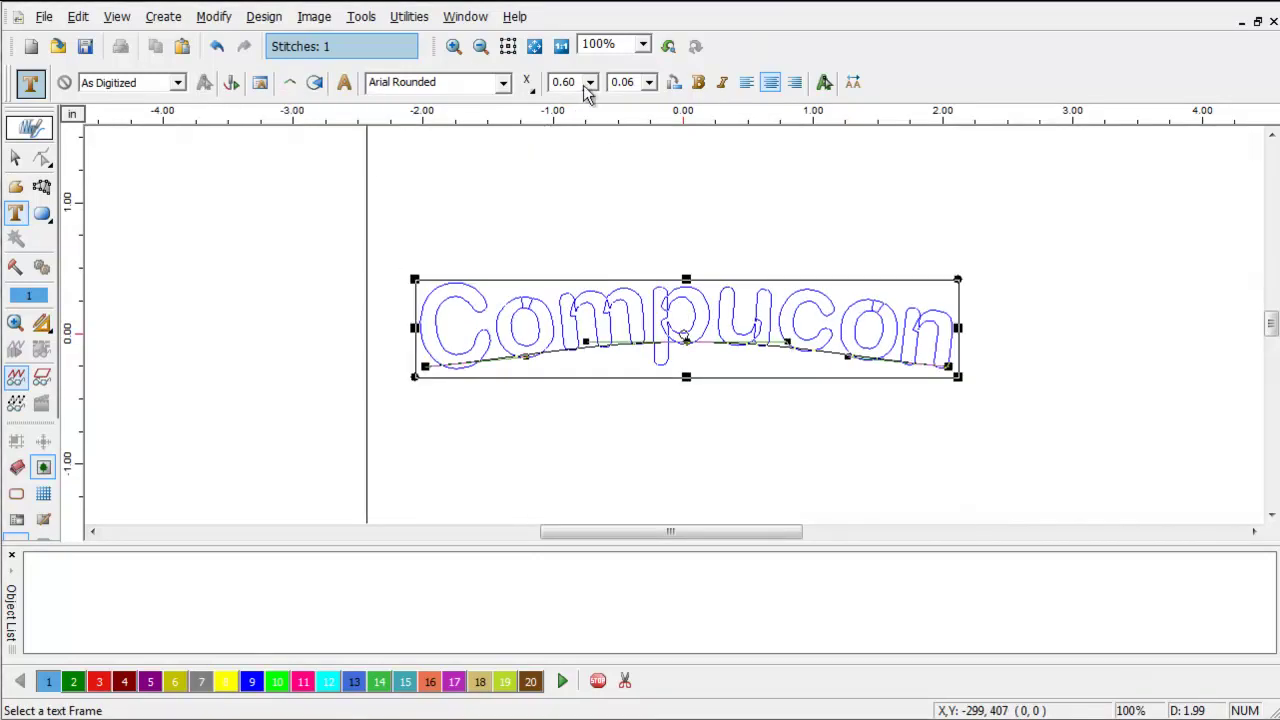
# - Set the stitch density of the arched lettering to 3.75 in its embroidery settings
pyautogui.rightClick(538, 315)
pyautogui.press('Up')
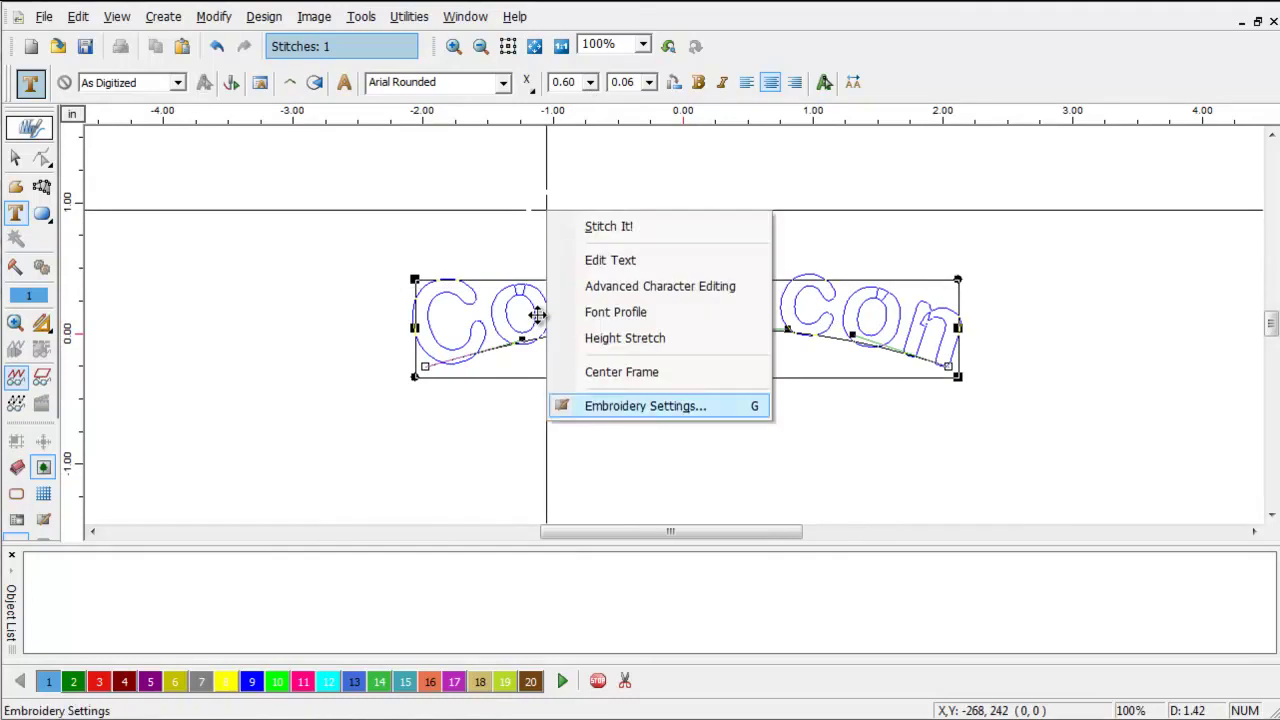
pyautogui.press('Return')
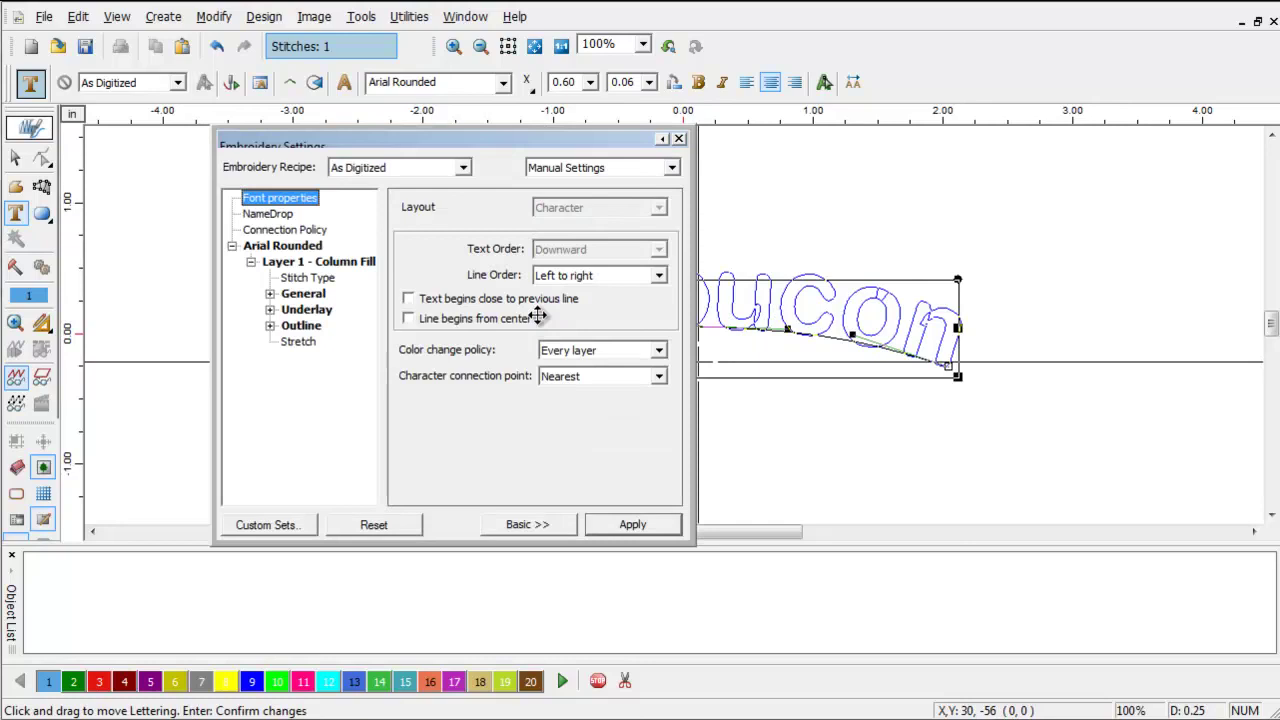
pyautogui.click(303, 294)
pyautogui.click(270, 294)
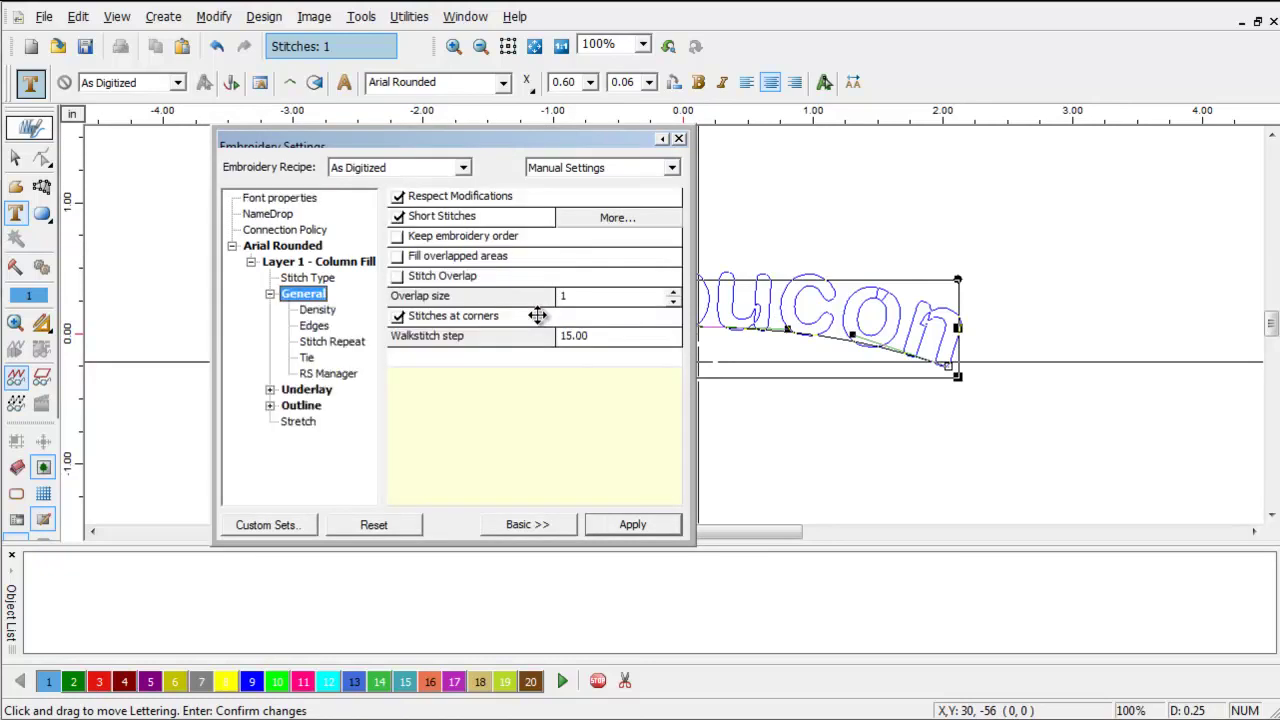
pyautogui.press('Down')
pyautogui.press('Tab')
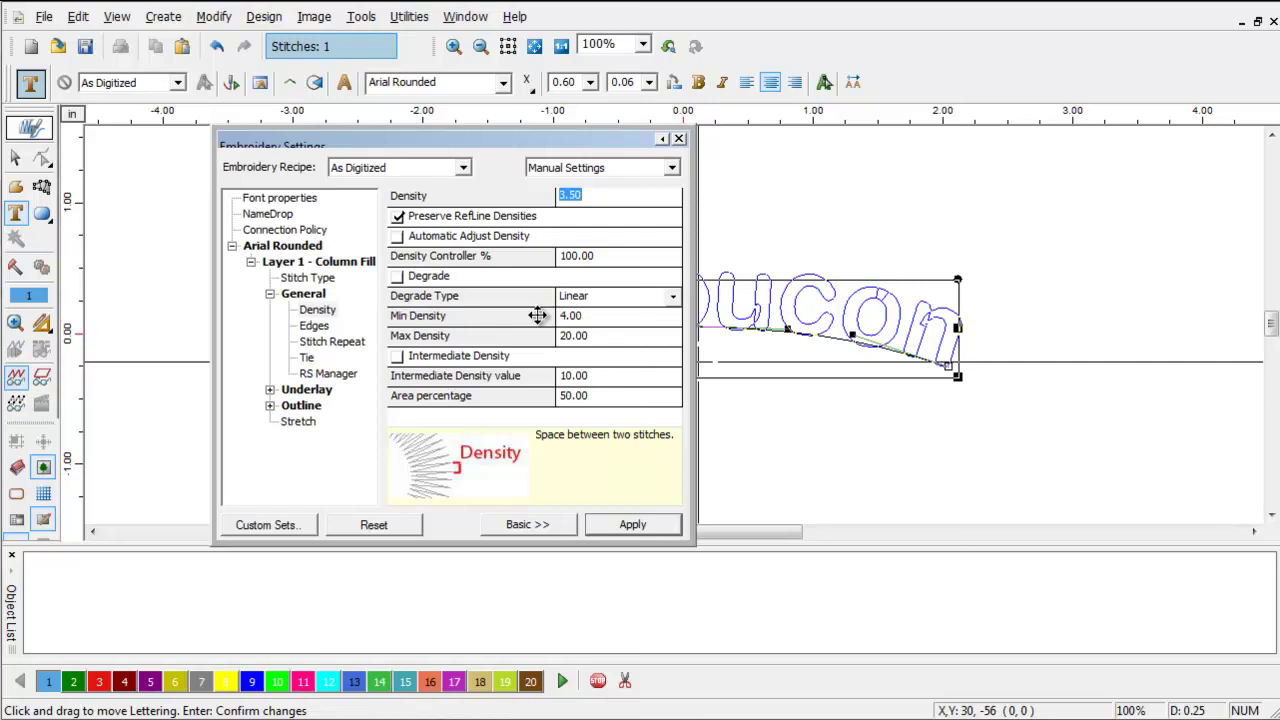
pyautogui.write('3.')
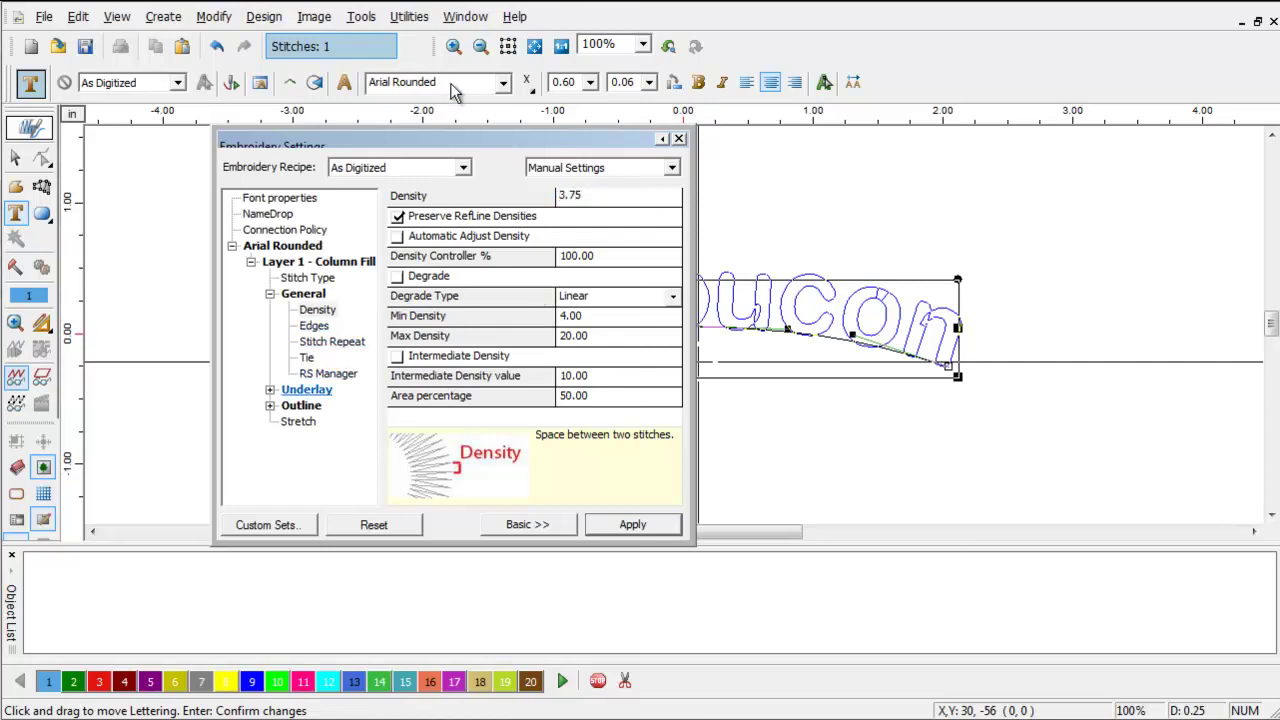
# - Enable the central underlay and disable the fill underlay for the lettering, and close the embroidery settings
pyautogui.click(270, 390)
pyautogui.click(330, 406)
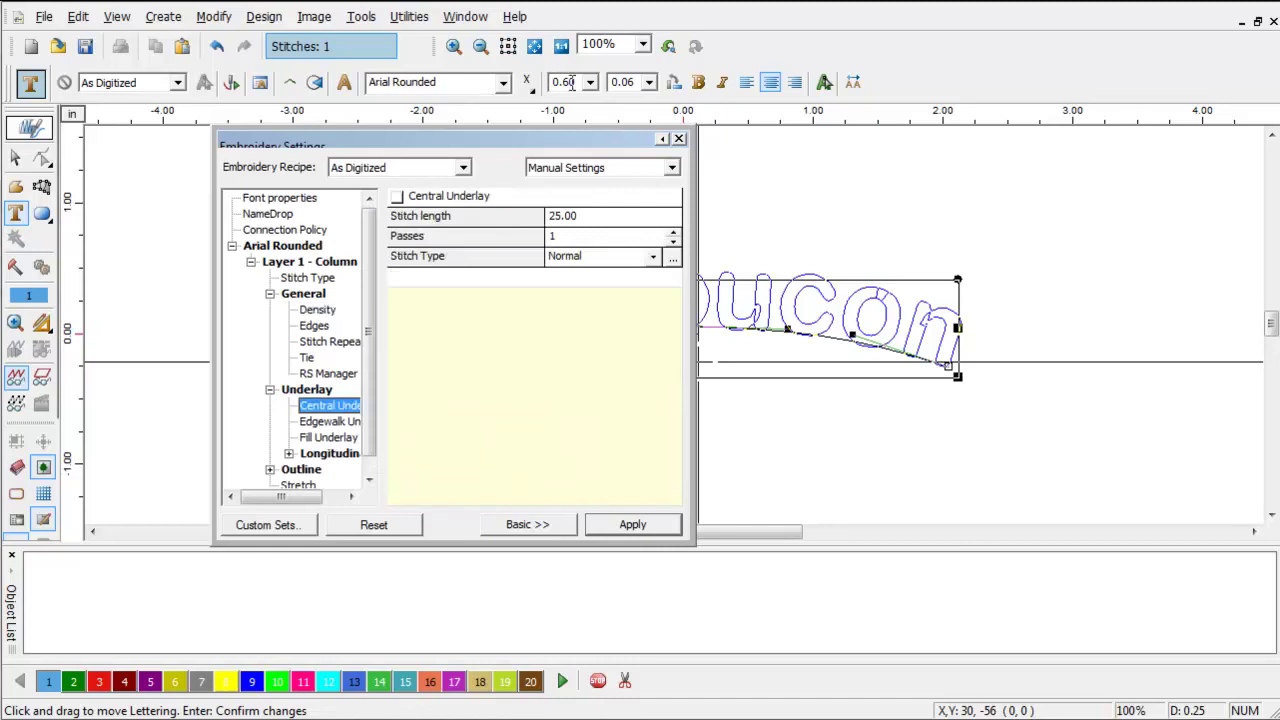
pyautogui.click(398, 197)
pyautogui.click(330, 422)
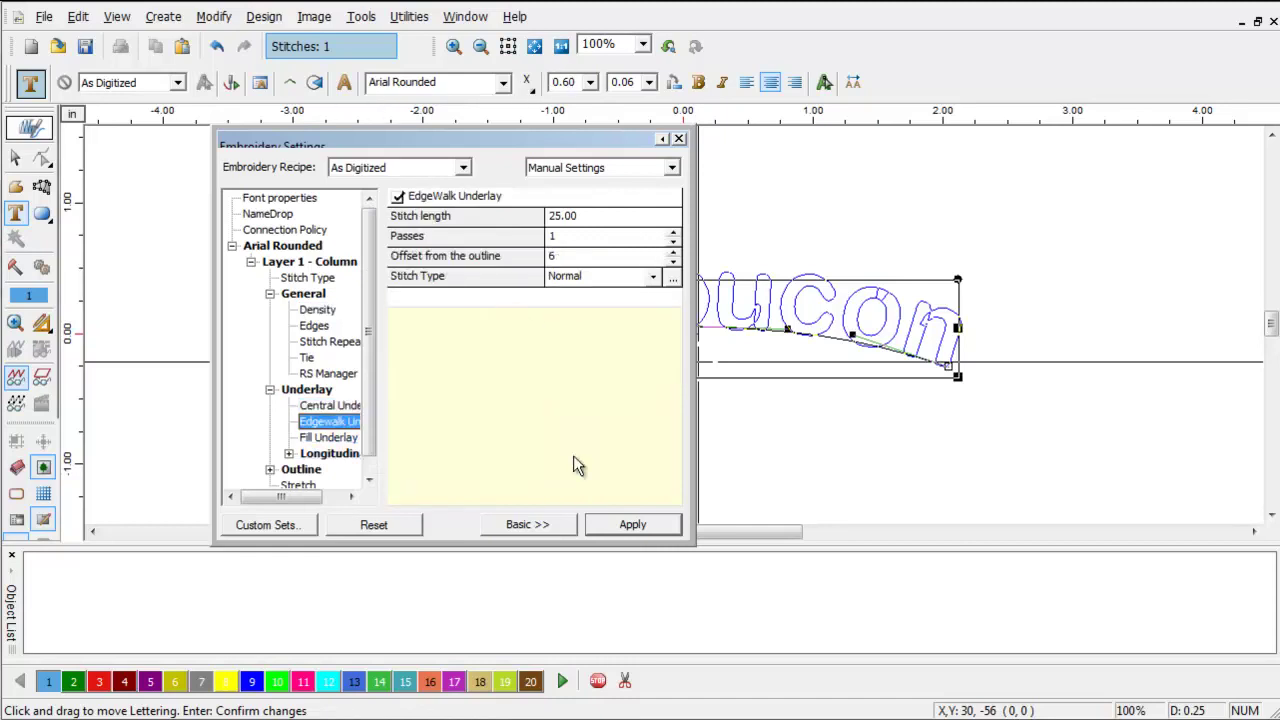
pyautogui.press('Down')
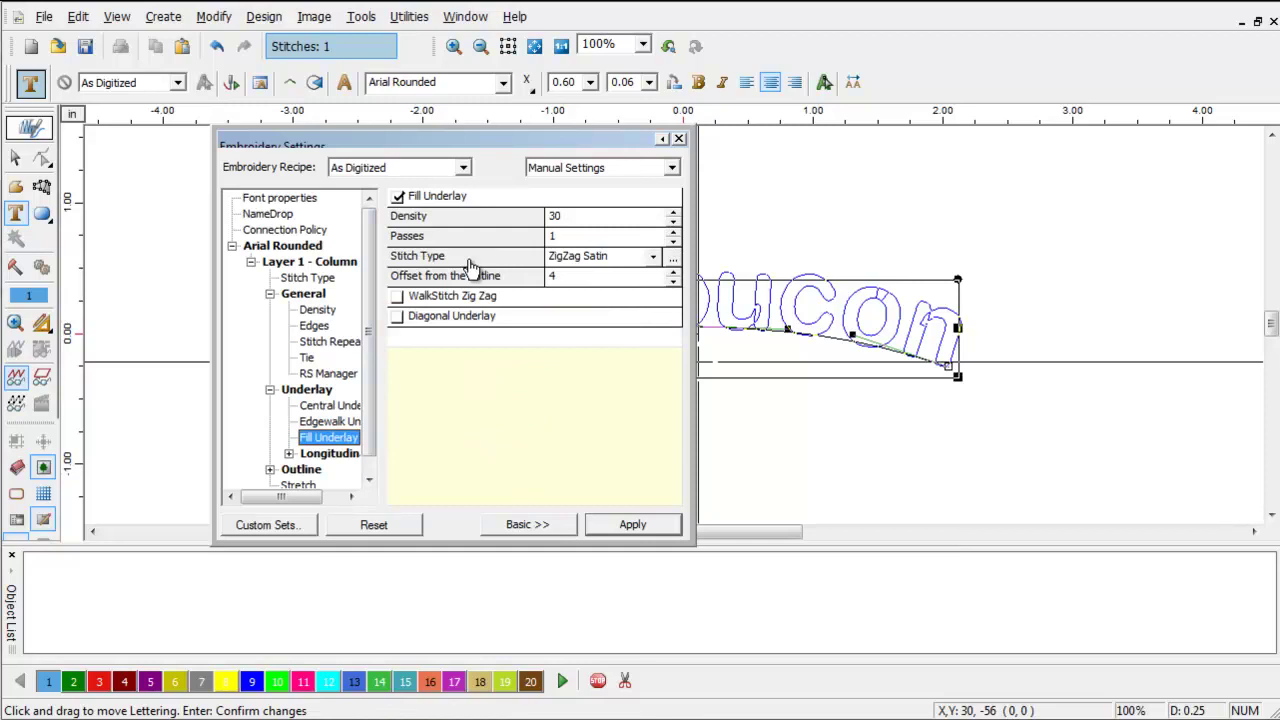
pyautogui.press('Tab')
pyautogui.press('space')
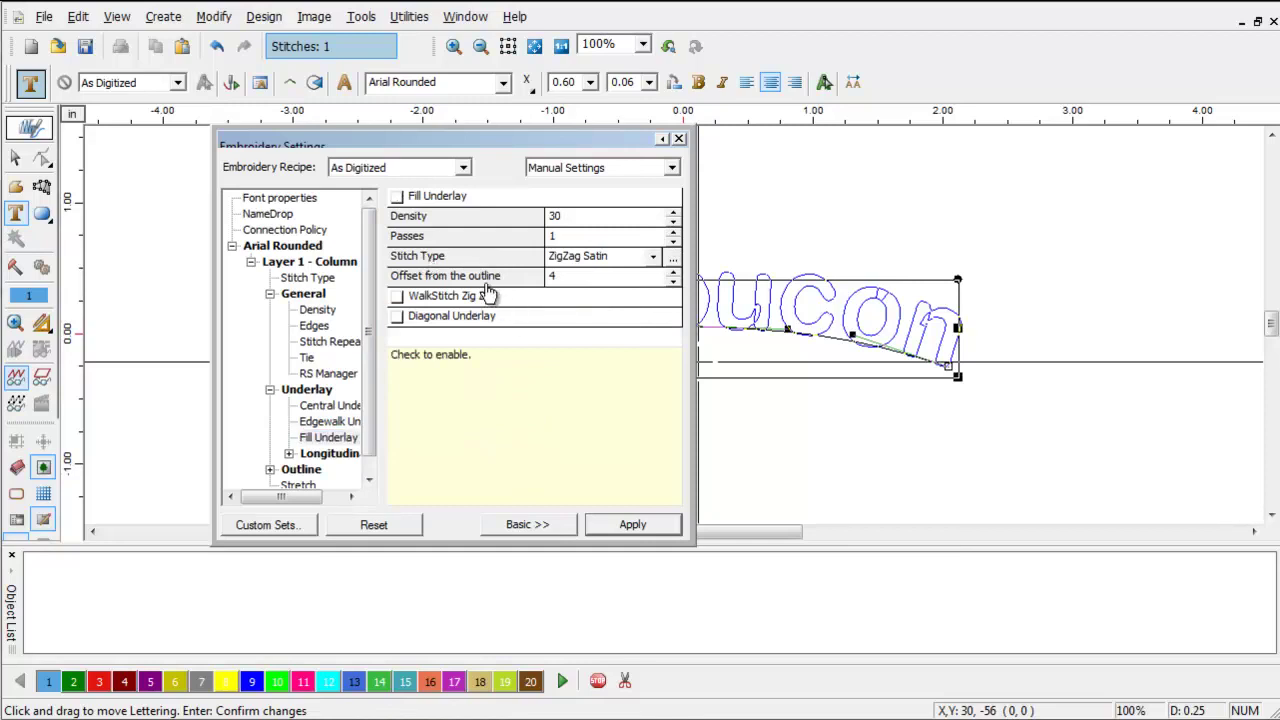
pyautogui.press('Escape')
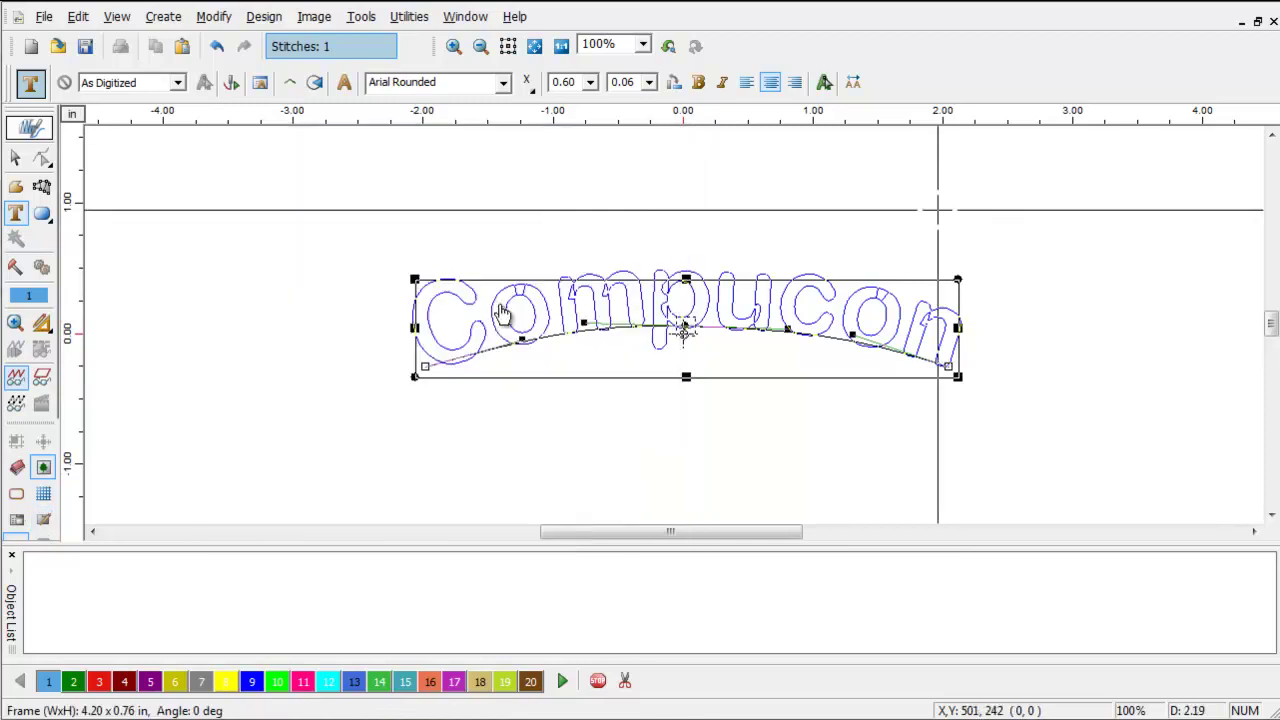
# - Save the current lettering settings as a font profile named "1 Cap Back"
pyautogui.rightClick(538, 250)
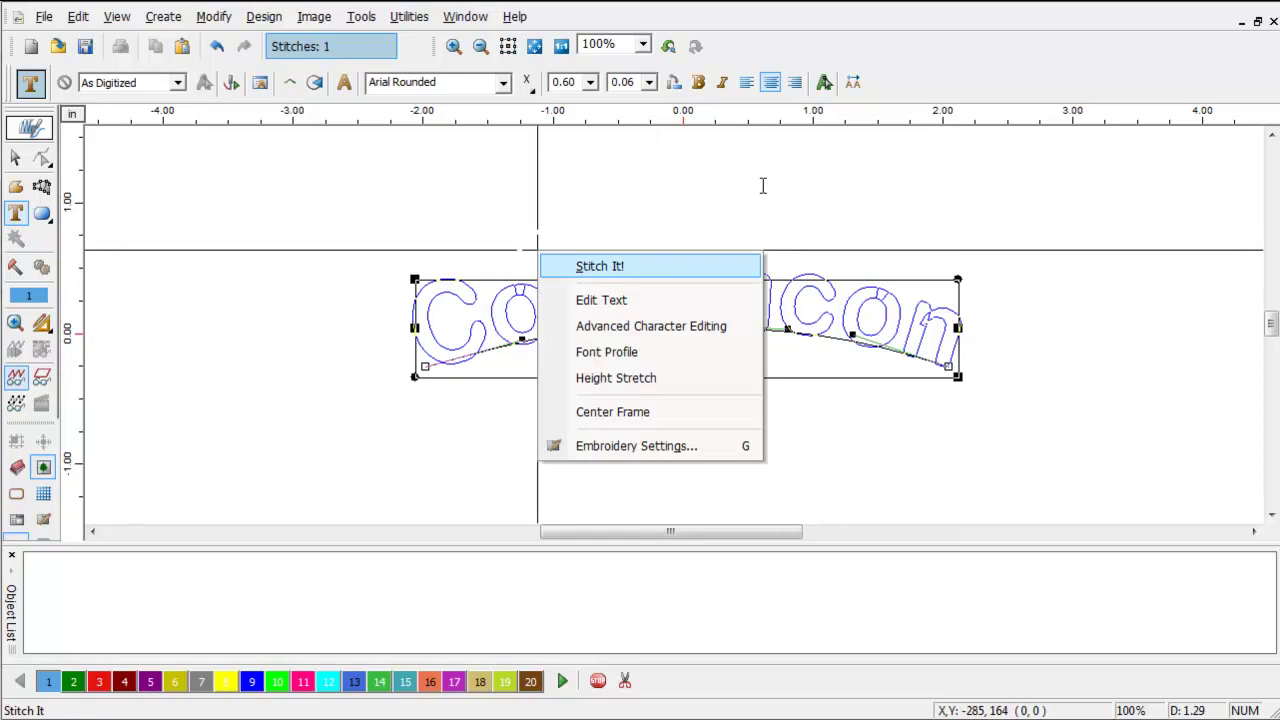
pyautogui.press('Down')
pyautogui.press('Down')
pyautogui.press('Down')
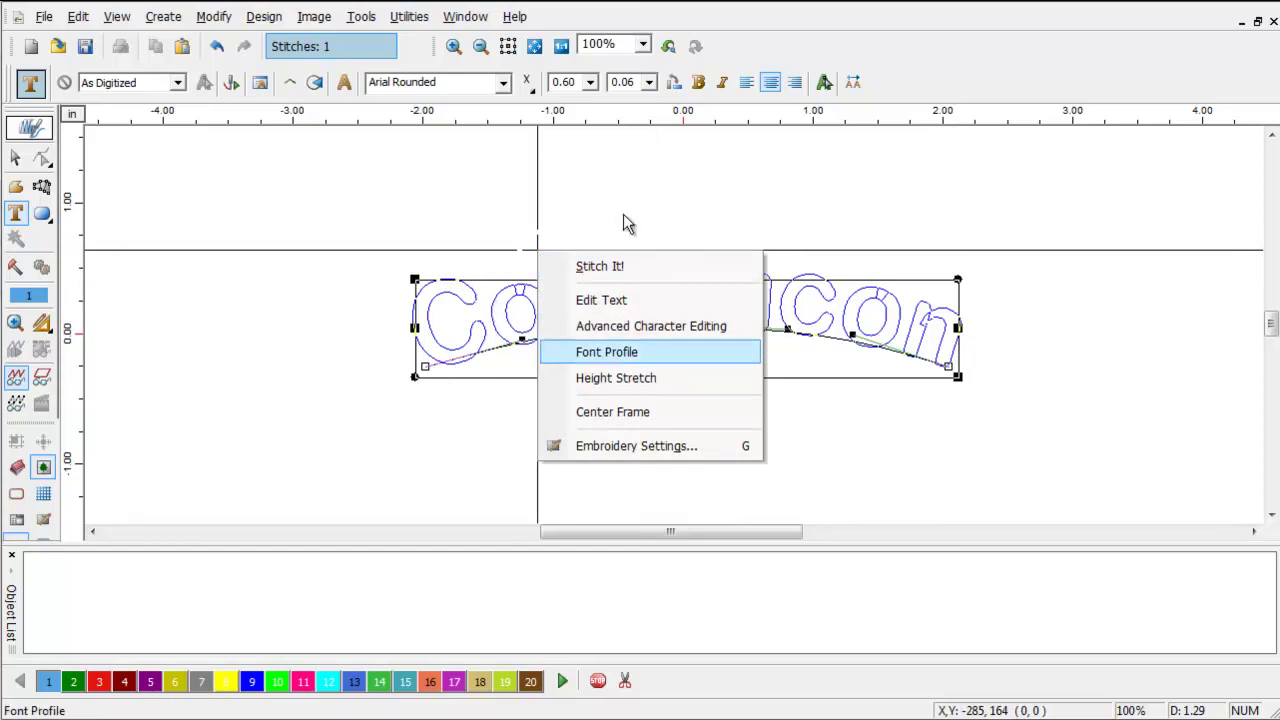
pyautogui.press('Escape')
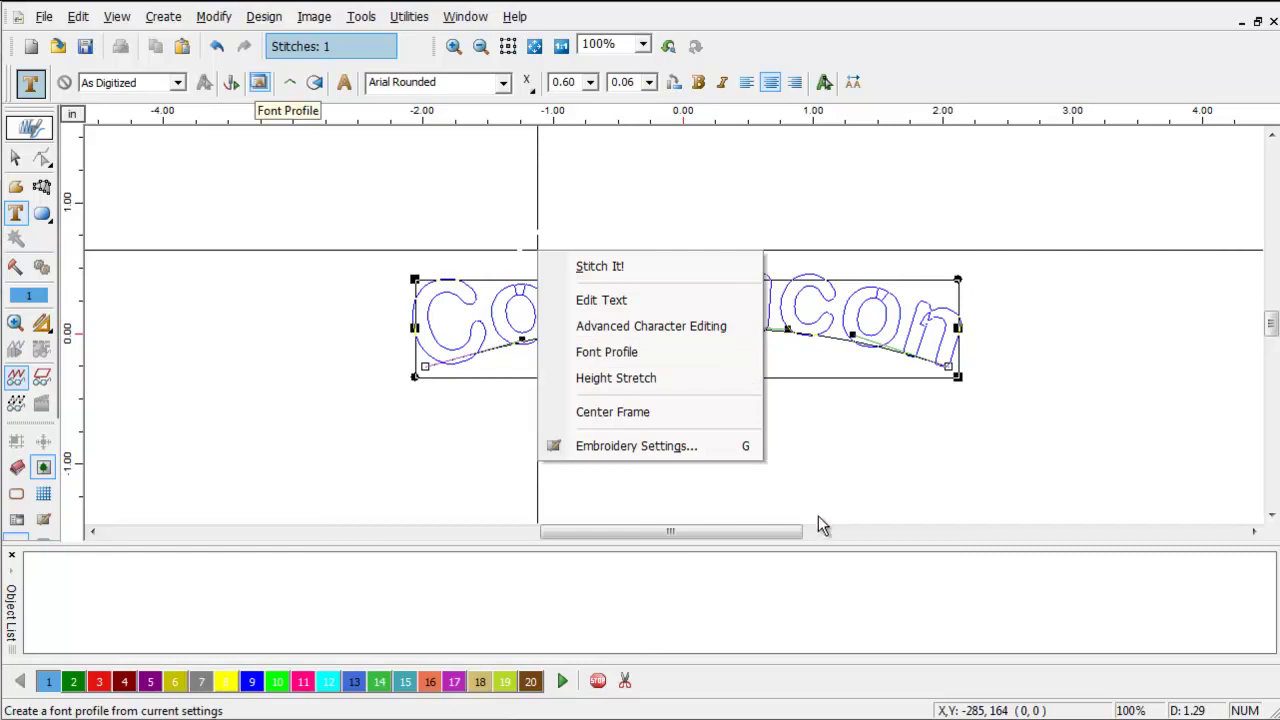
pyautogui.press('Return')
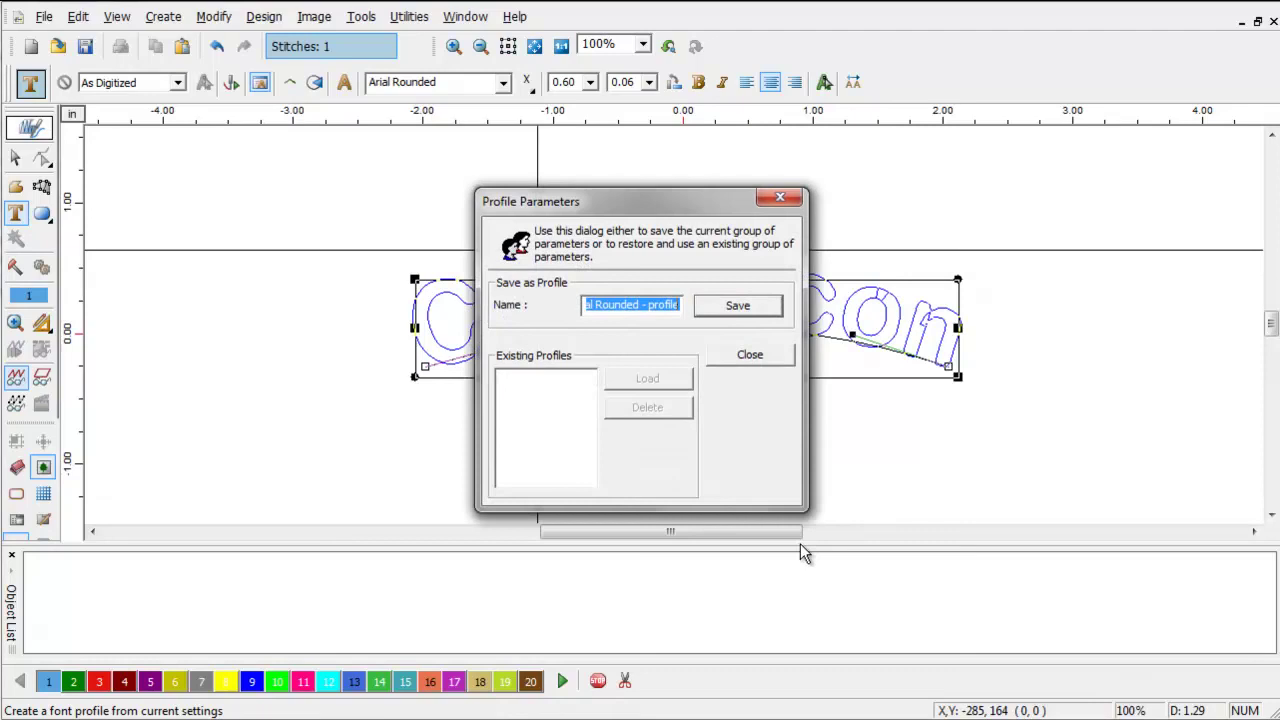
pyautogui.write('Cap ')
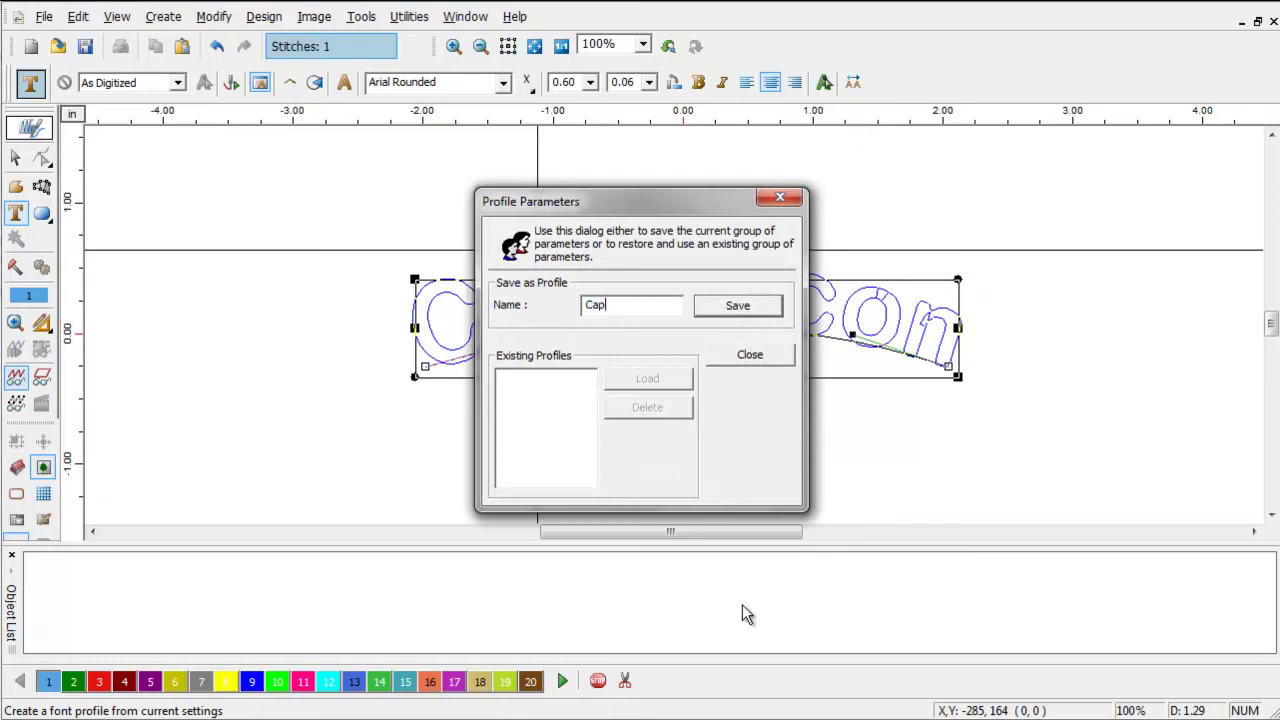
pyautogui.write('Back')
pyautogui.press('Left')
pyautogui.press('Left')
pyautogui.press('Left')
pyautogui.write('1')
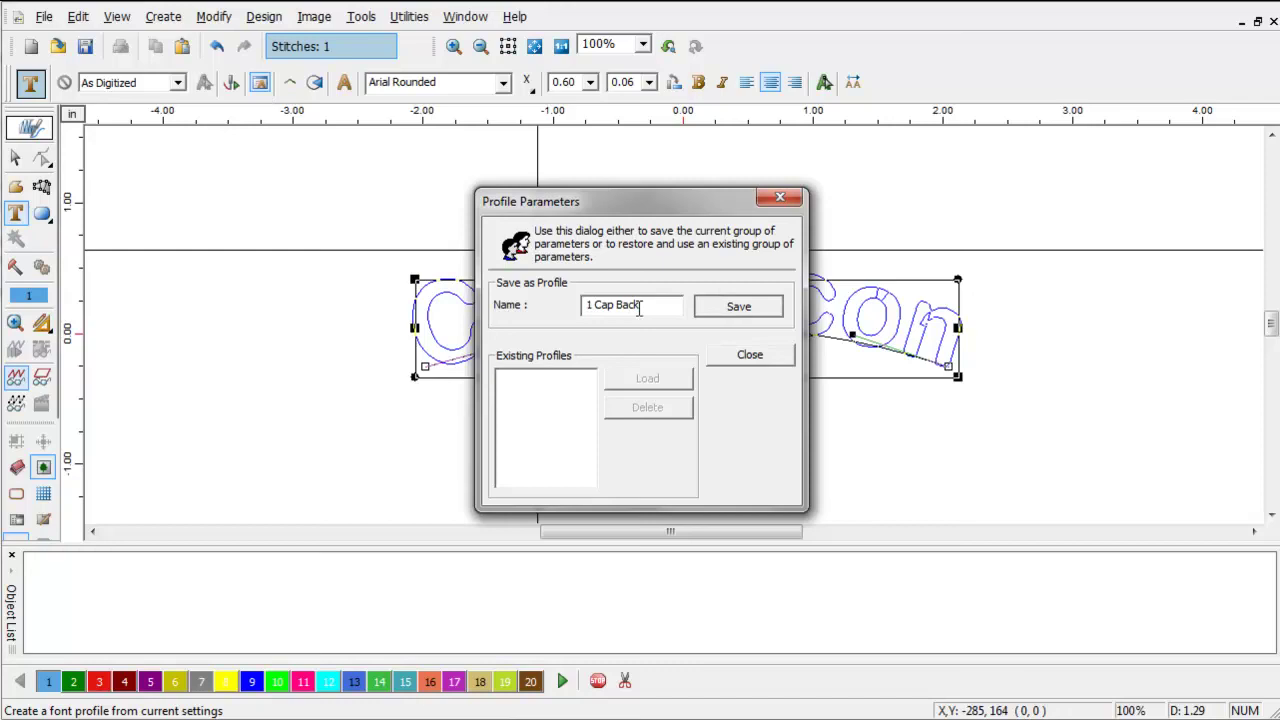
pyautogui.press('Return')
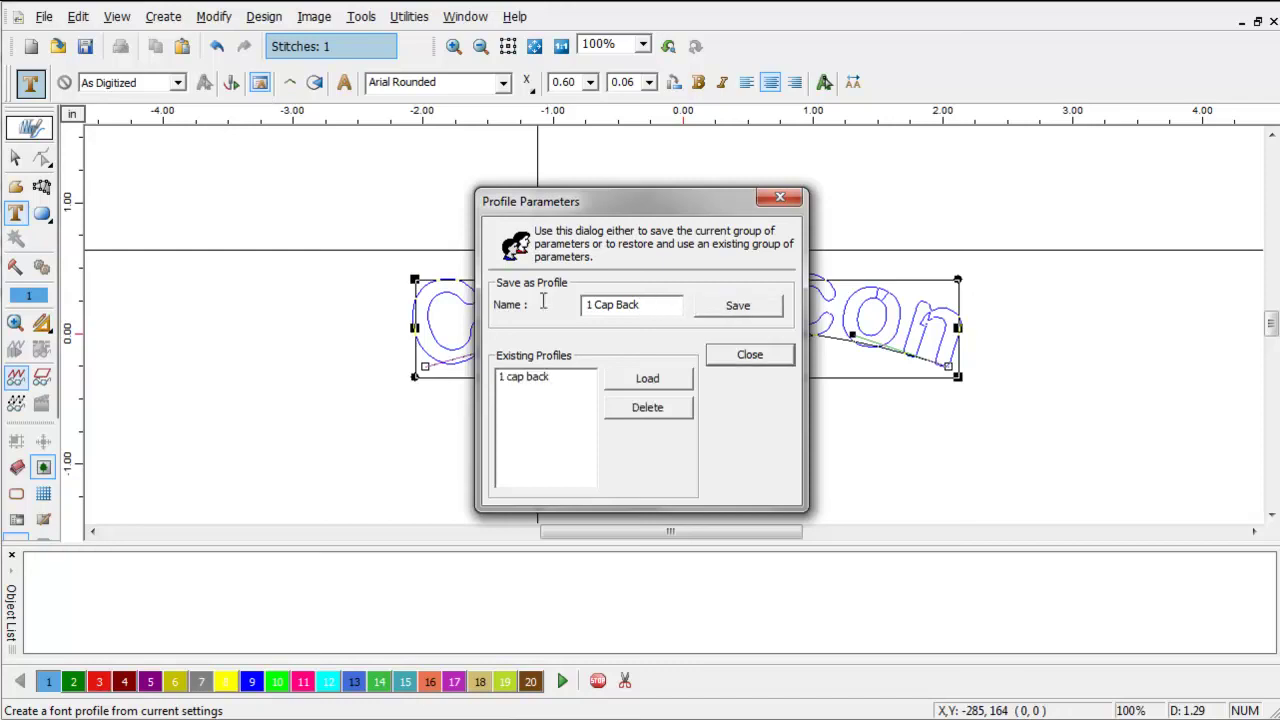
pyautogui.click(750, 354)
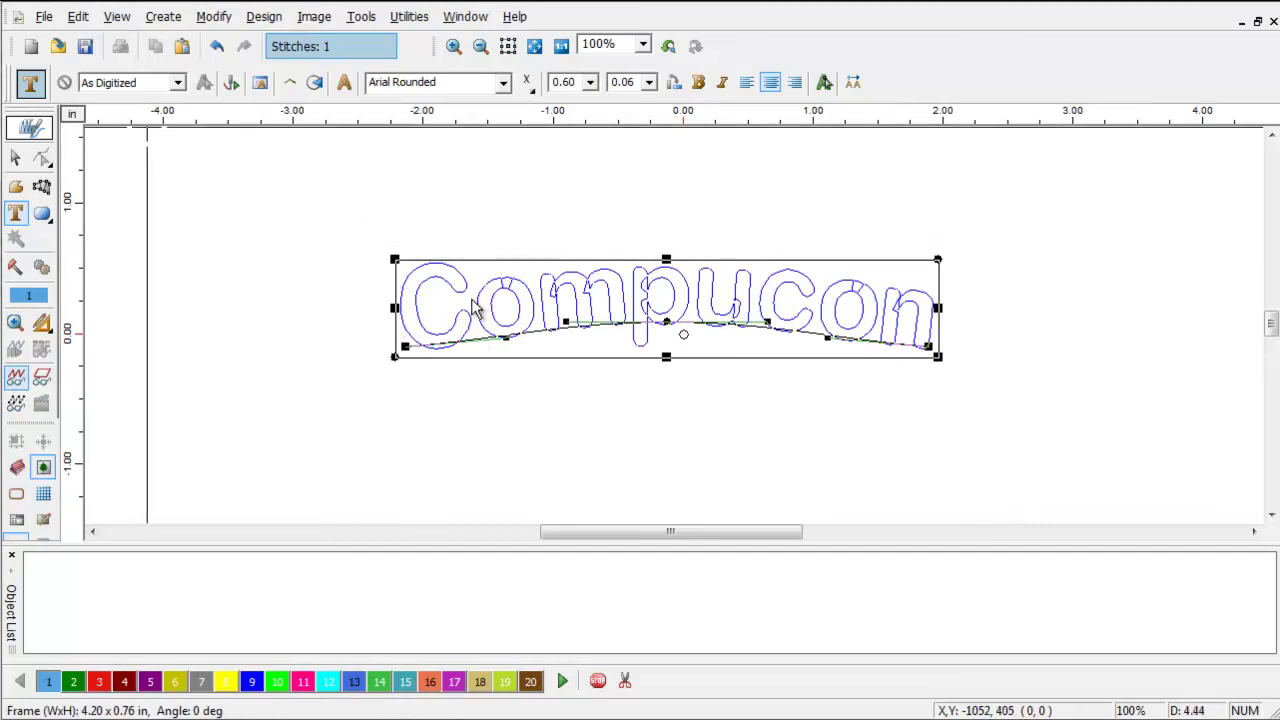
# - Start a new design and create lettering that contains a person's first name
pyautogui.click(30, 46)
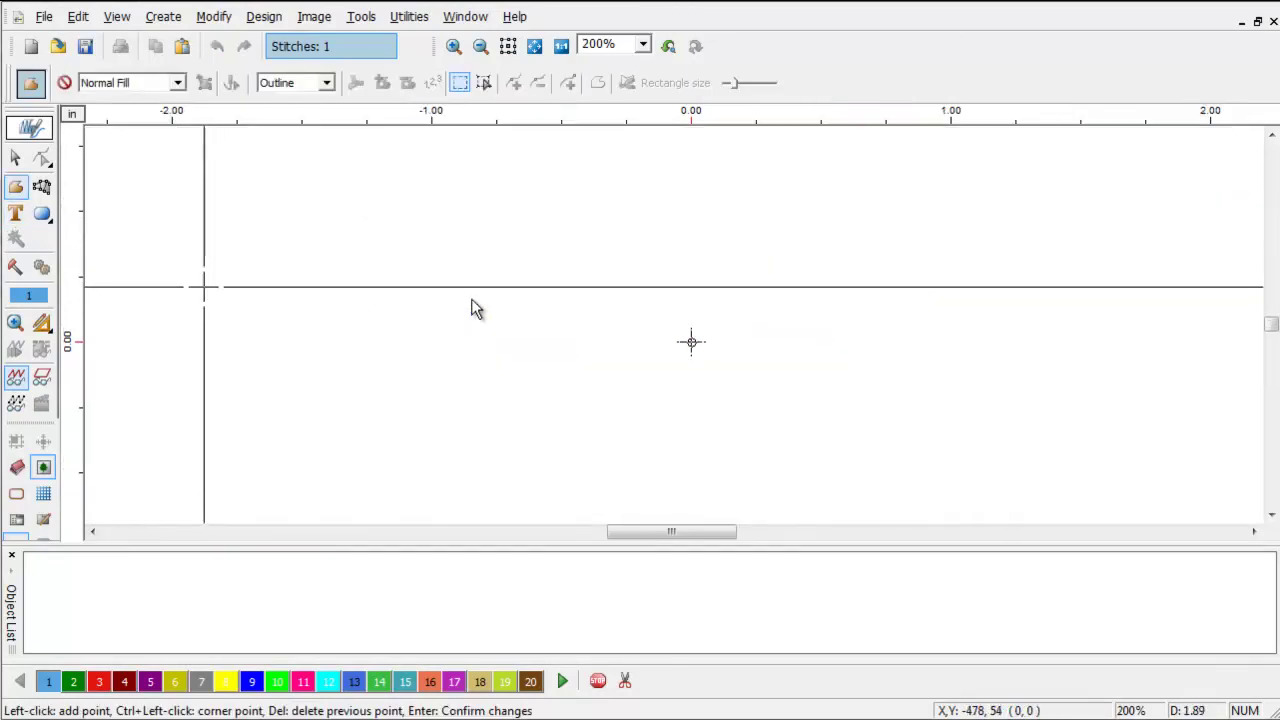
pyautogui.click(15, 213)
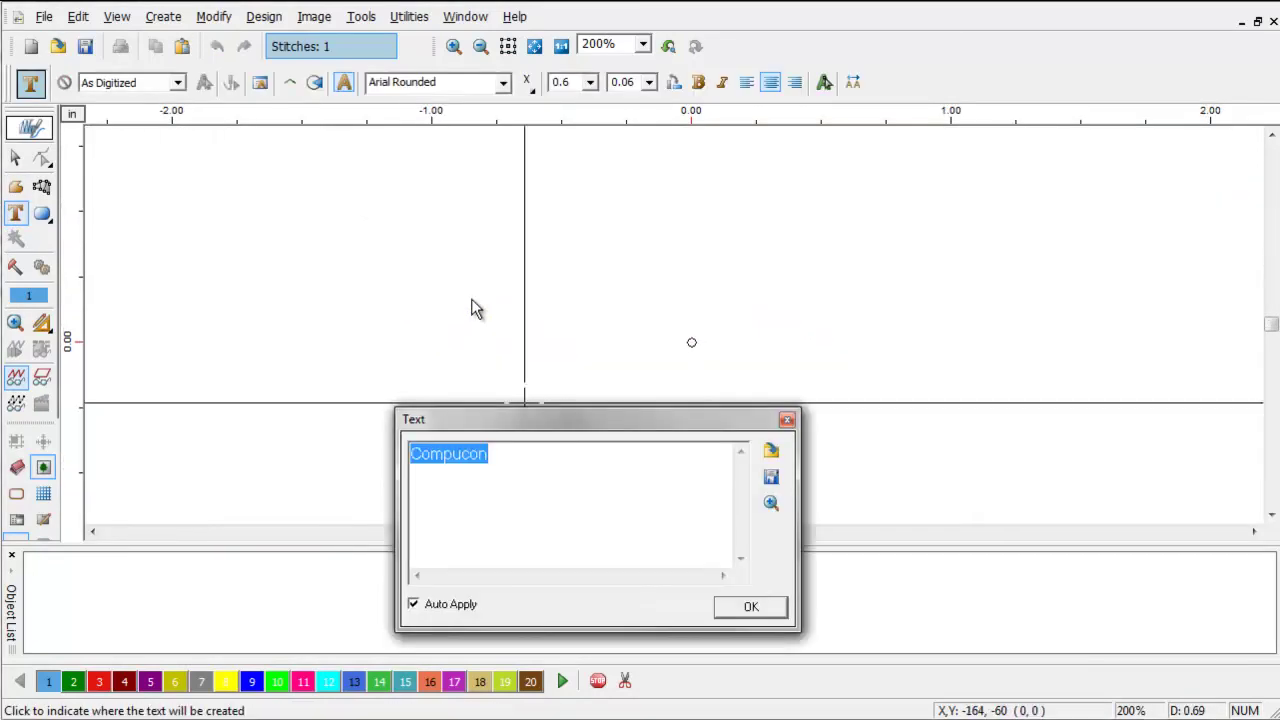
pyautogui.write('Mike')
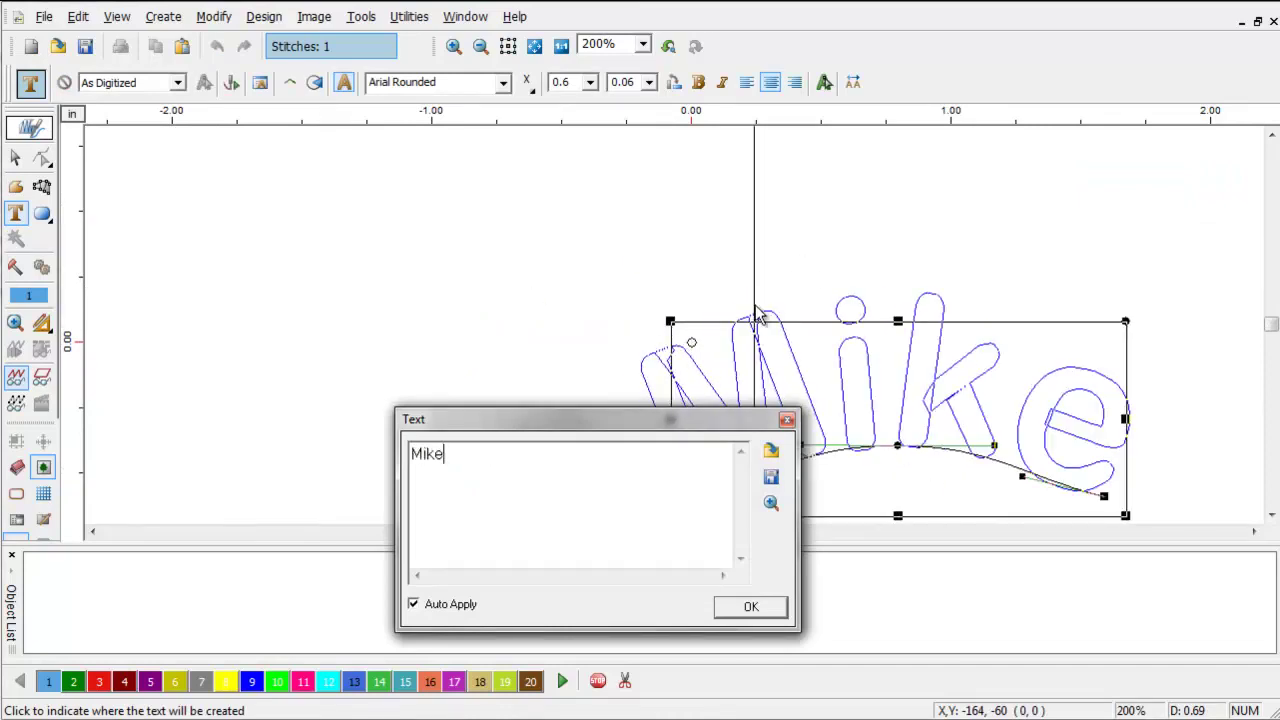
pyautogui.click(751, 607)
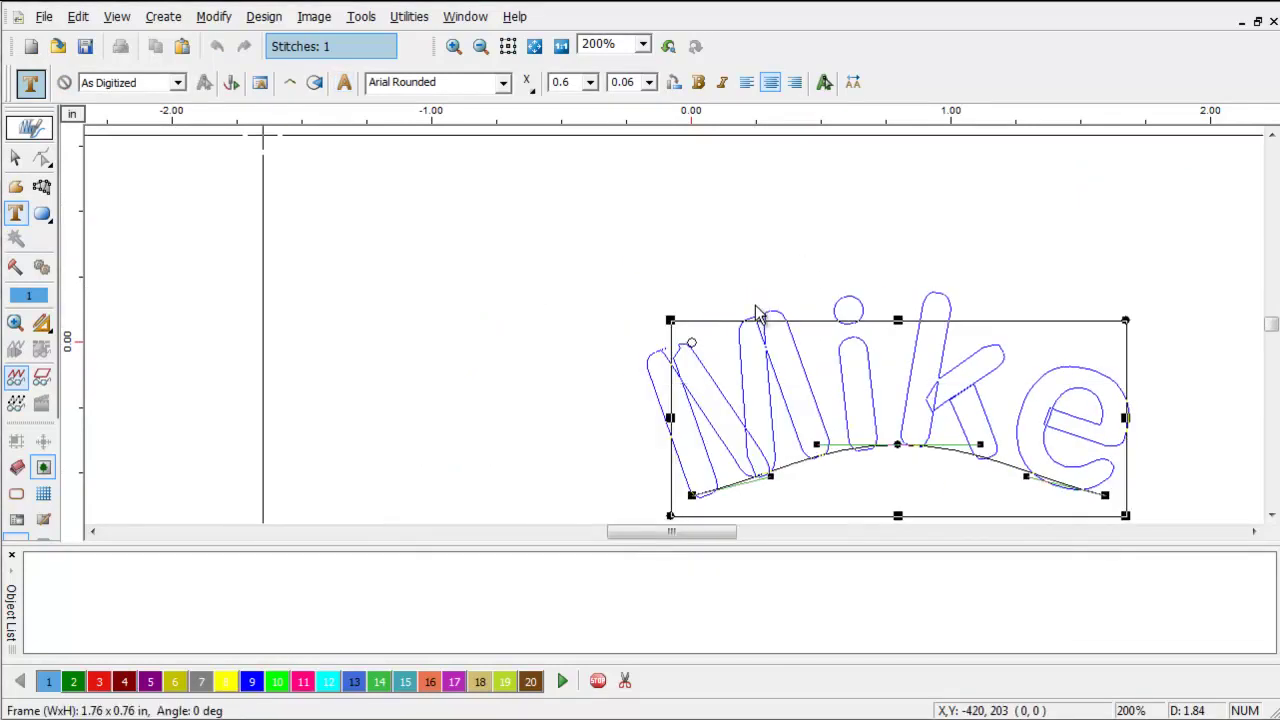
# - Change the name lettering to a straight rectangular frame and move it over the design origin
pyautogui.click(290, 83)
pyautogui.click(333, 133)
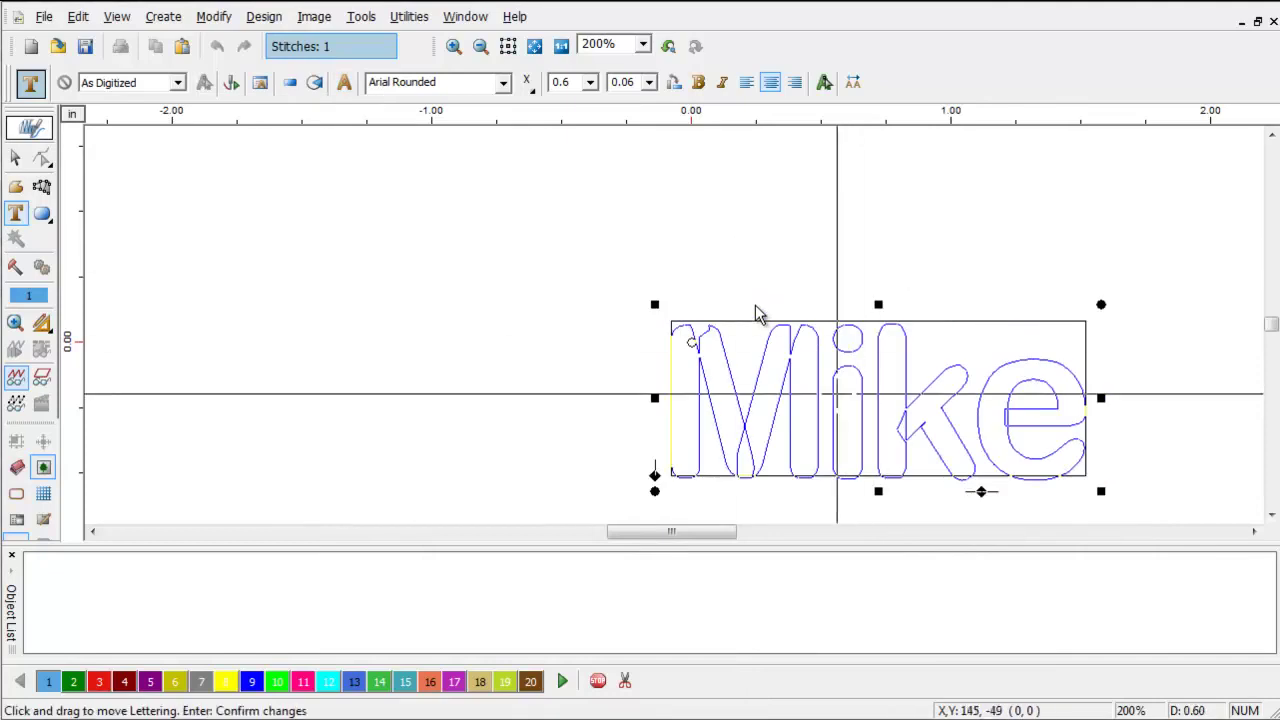
pyautogui.moveTo(817, 410)
pyautogui.mouseDown()
pyautogui.moveTo(593, 336)
pyautogui.moveTo(615, 338)
pyautogui.mouseUp()
# - Change the name lettering's font to Amazone and generate its stitches
pyautogui.rightClick(1004, 245)
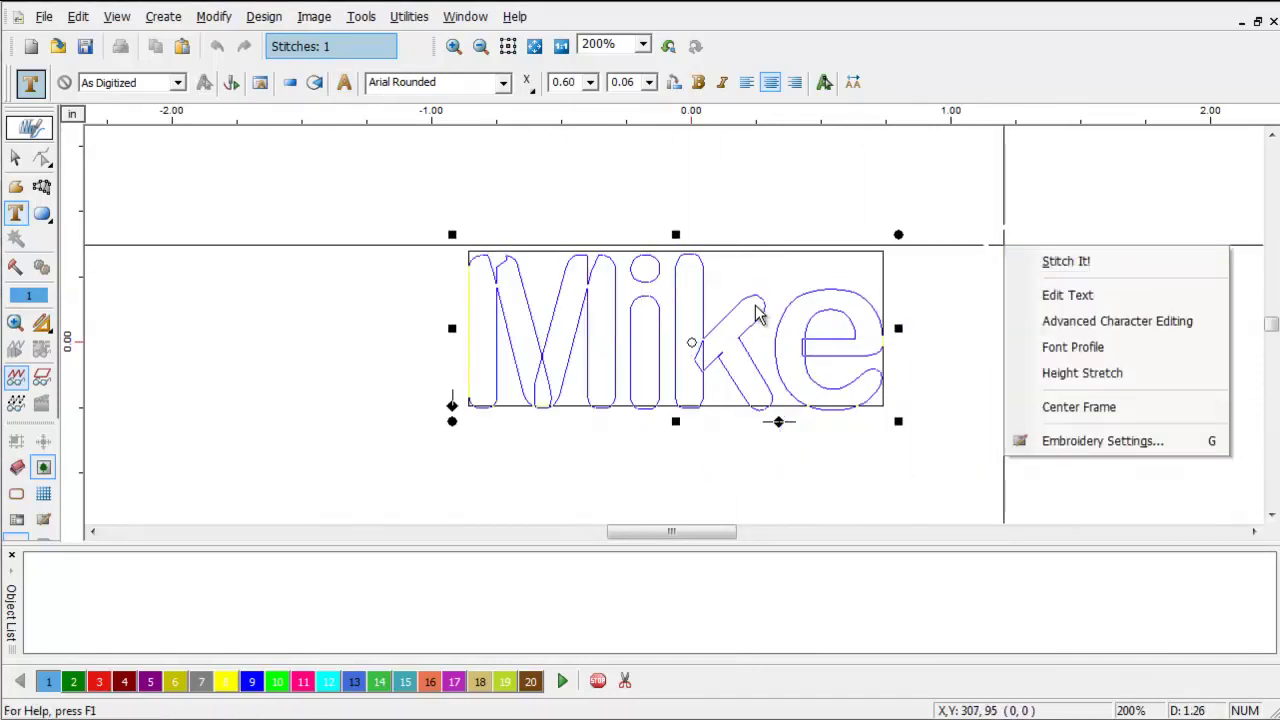
pyautogui.click(503, 83)
pyautogui.click(503, 83)
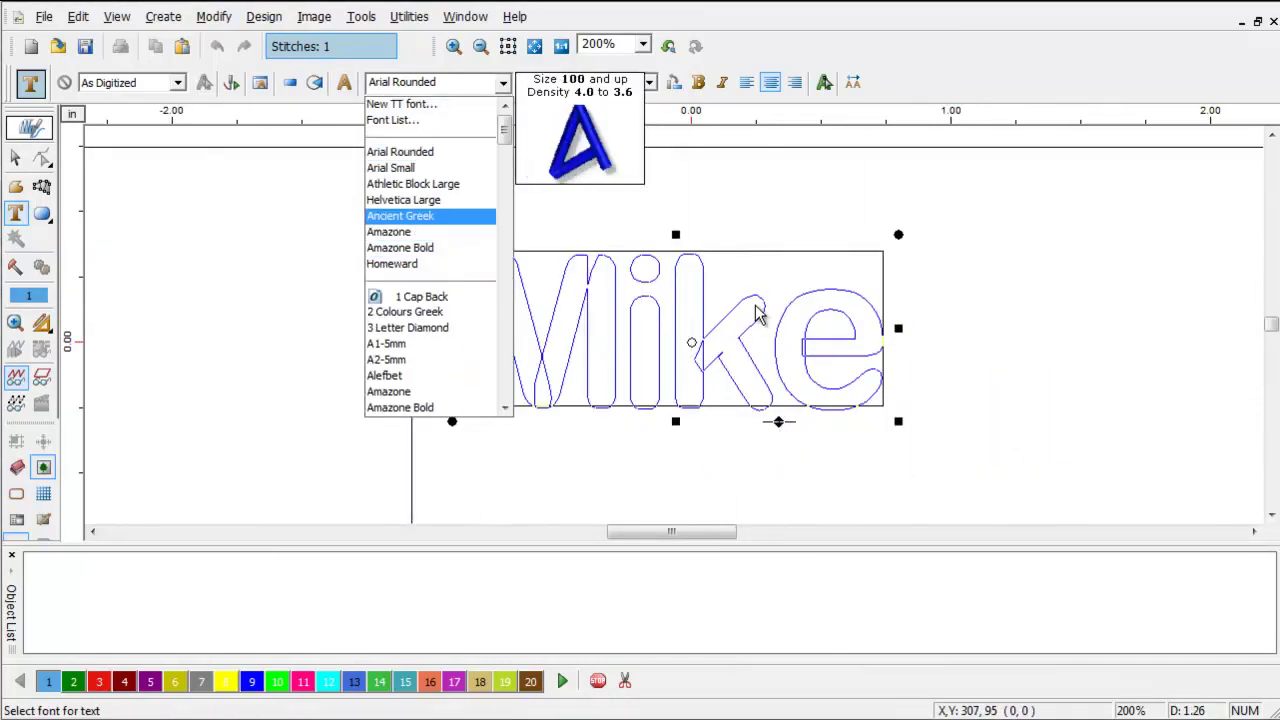
pyautogui.click(410, 232)
pyautogui.click(735, 214)
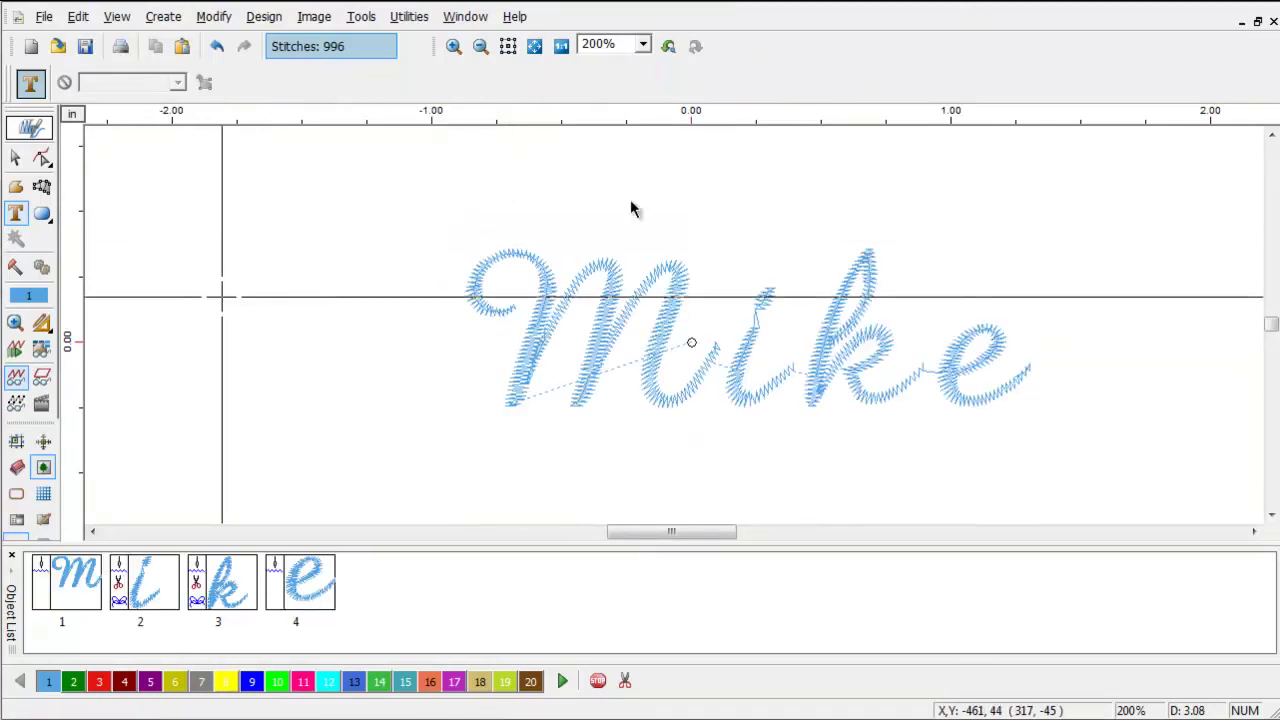
# - Start a new design and create lettering reading "Your Name" at the design origin
pyautogui.scroll(3, 631, 206)
pyautogui.hotkey('ctrl', 'n')
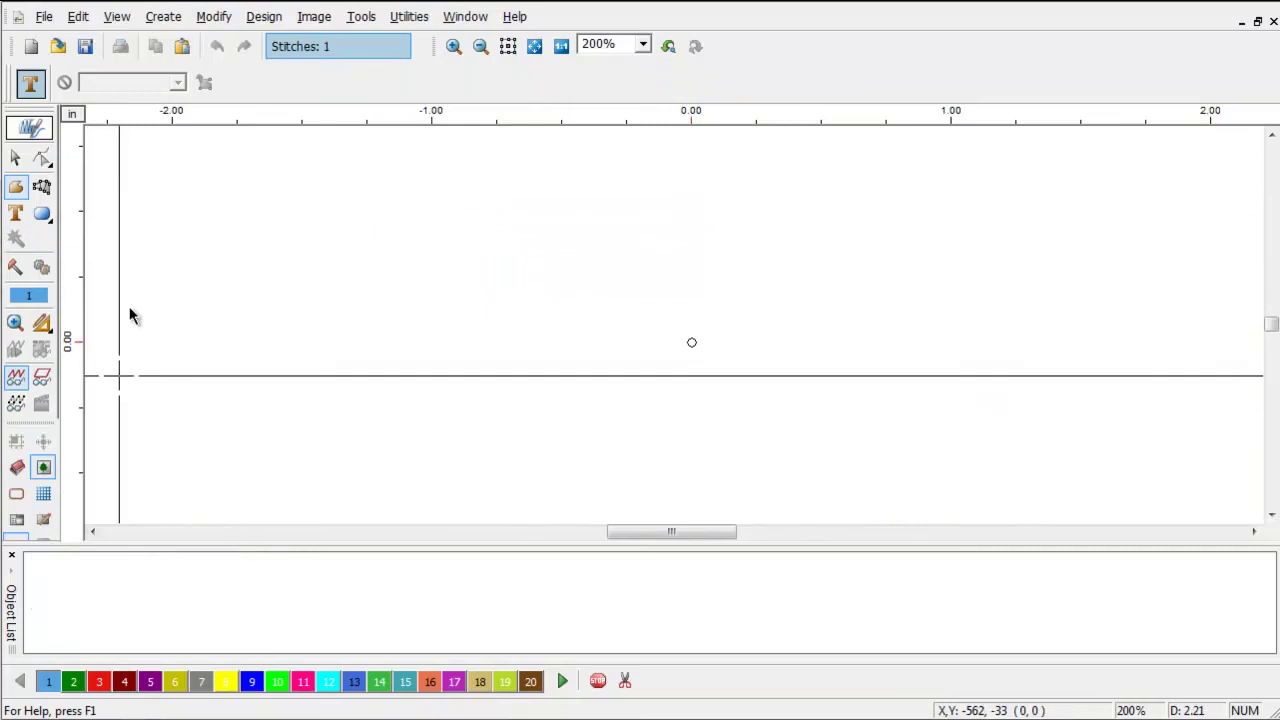
pyautogui.click(15, 213)
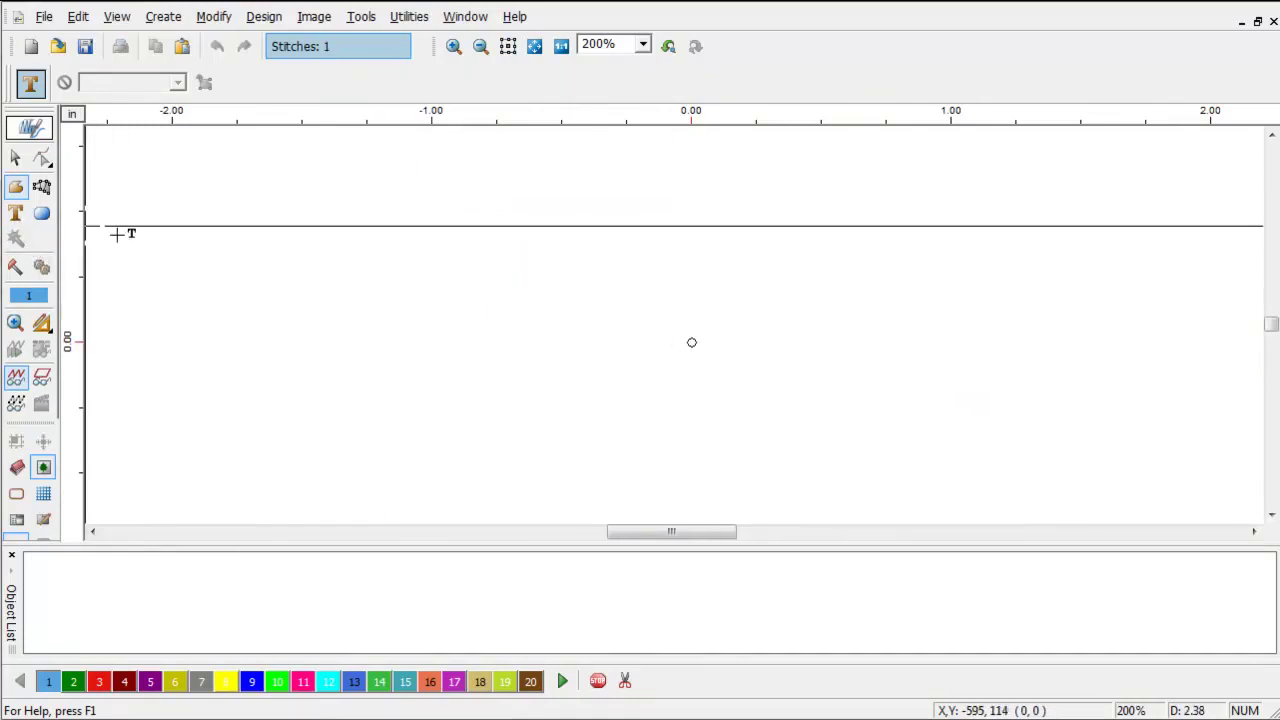
pyautogui.click(504, 446)
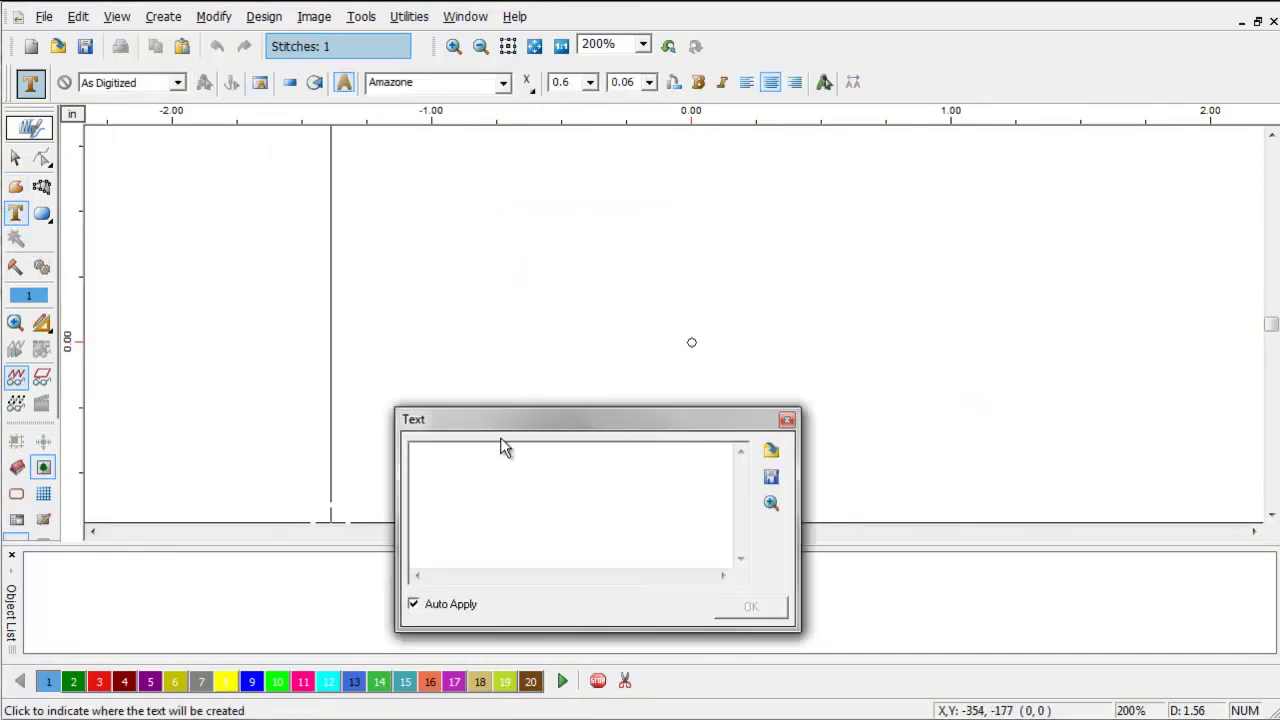
pyautogui.write('Your Nam')
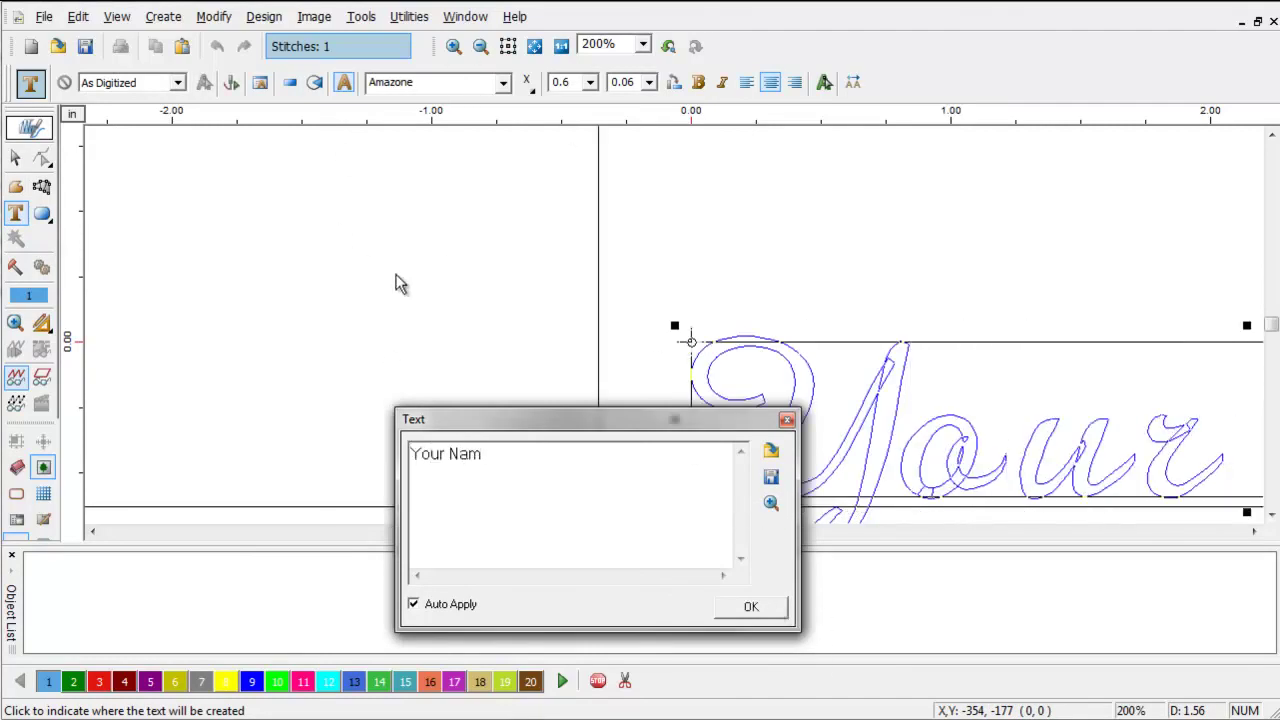
pyautogui.write('e')
pyautogui.click(757, 607)
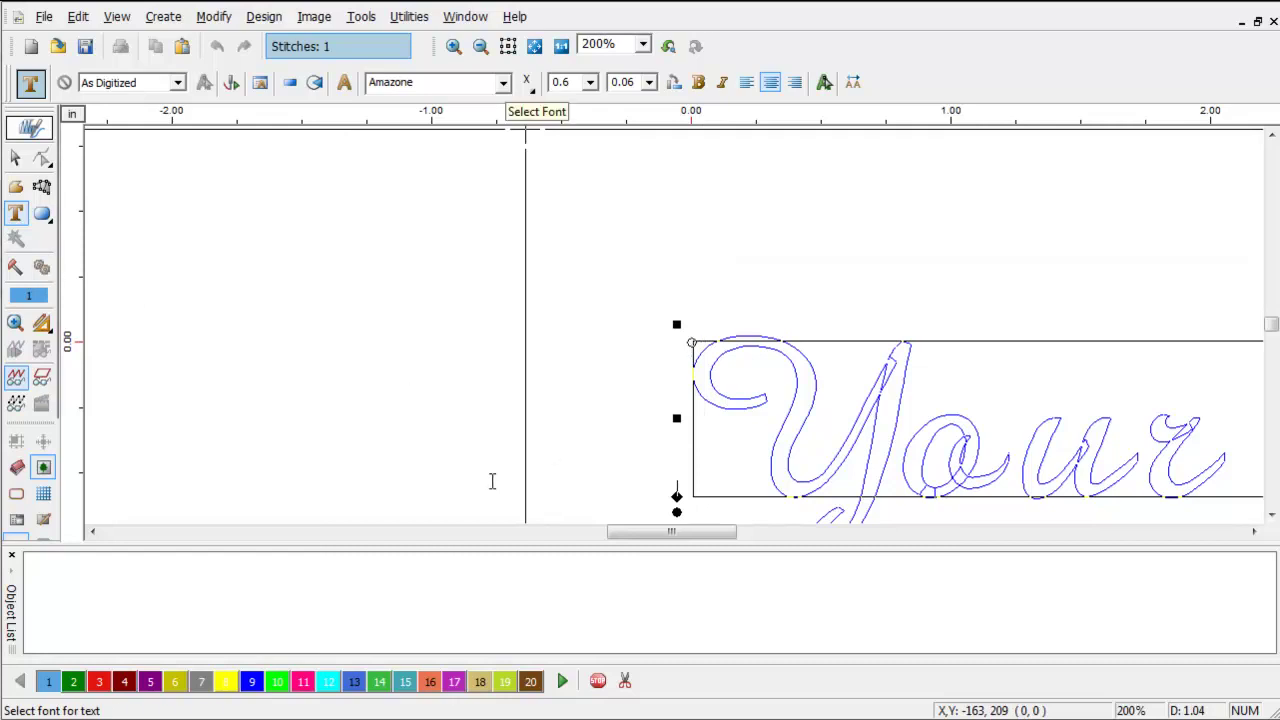
# - Apply the saved font profile "1 Cap Back" to the "Your Name" lettering
pyautogui.click(503, 83)
pyautogui.press('Down')
pyautogui.press('Down')
pyautogui.press('Down')
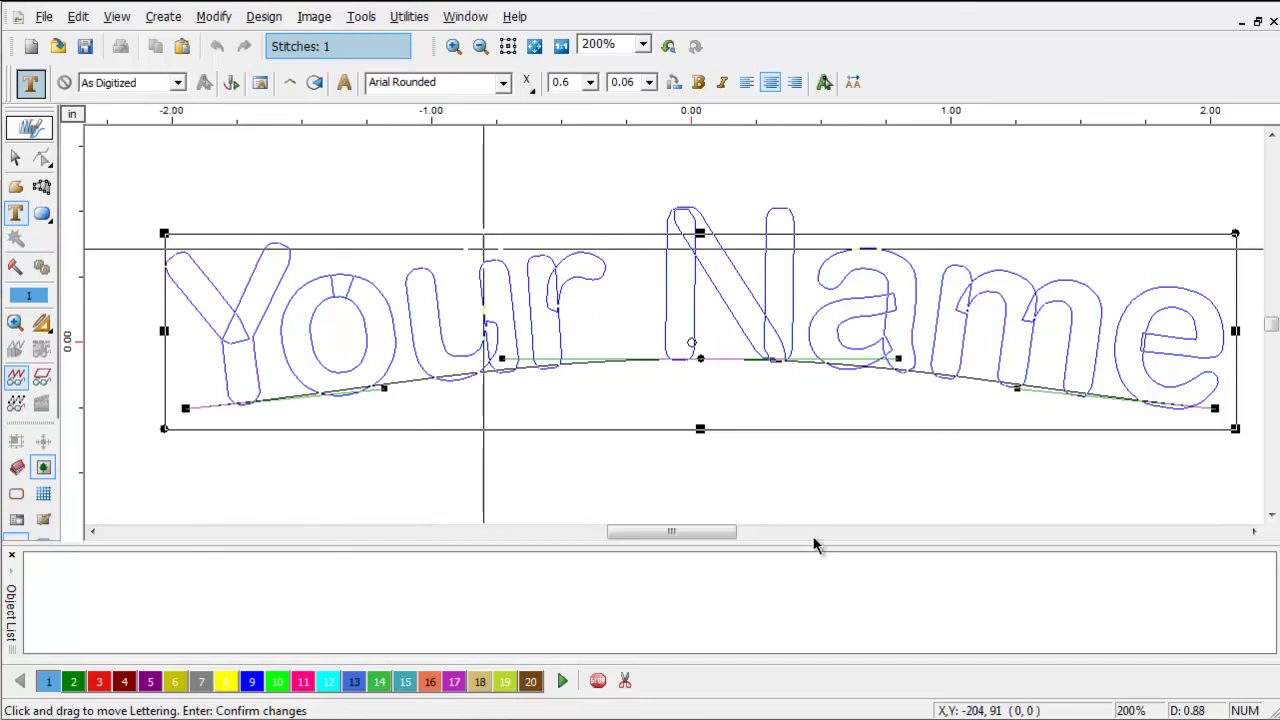
# - Examine the lettering's embroidery settings, including the general and density properties and the basic settings overview
pyautogui.rightClick(962, 368)
pyautogui.click(780, 474)
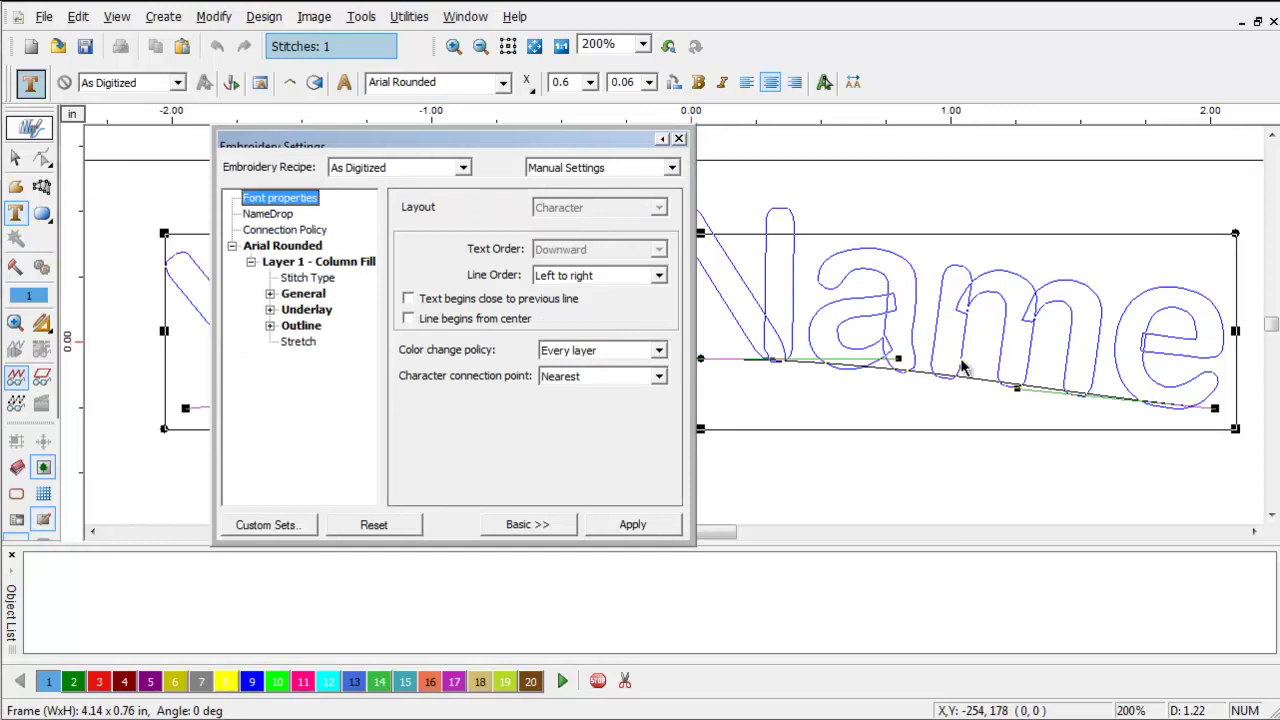
pyautogui.doubleClick(303, 294)
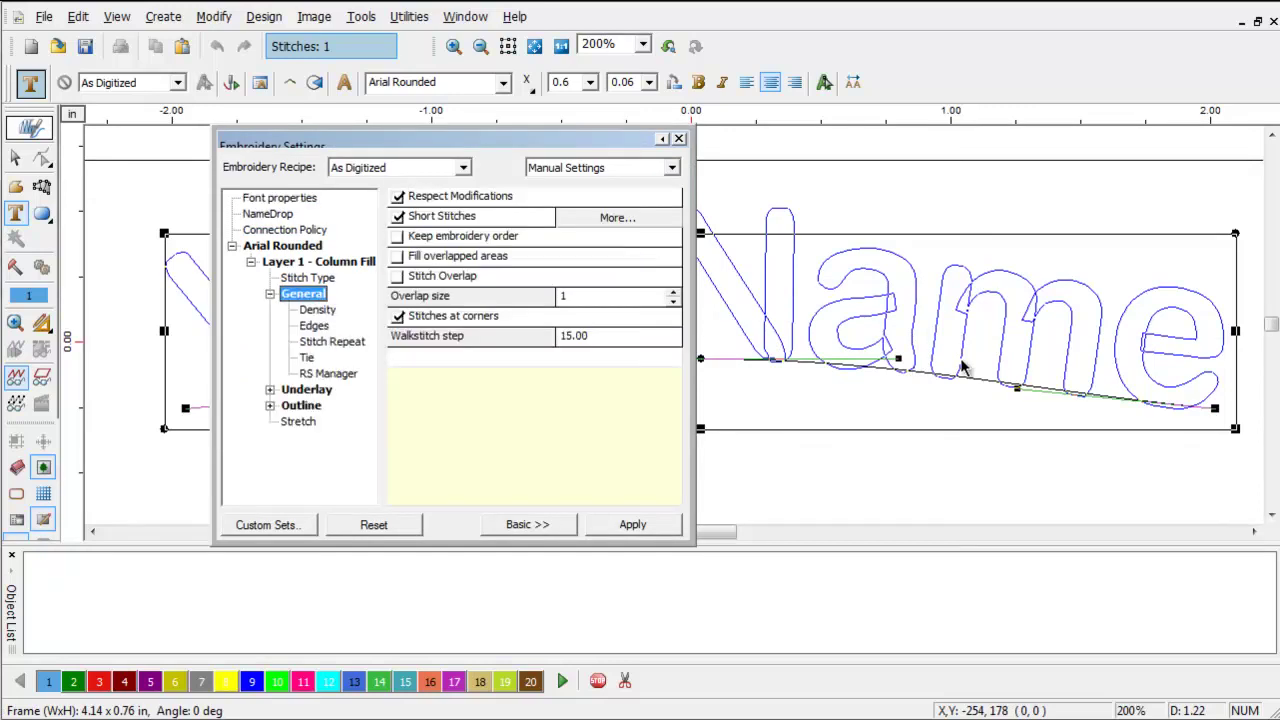
pyautogui.click(318, 310)
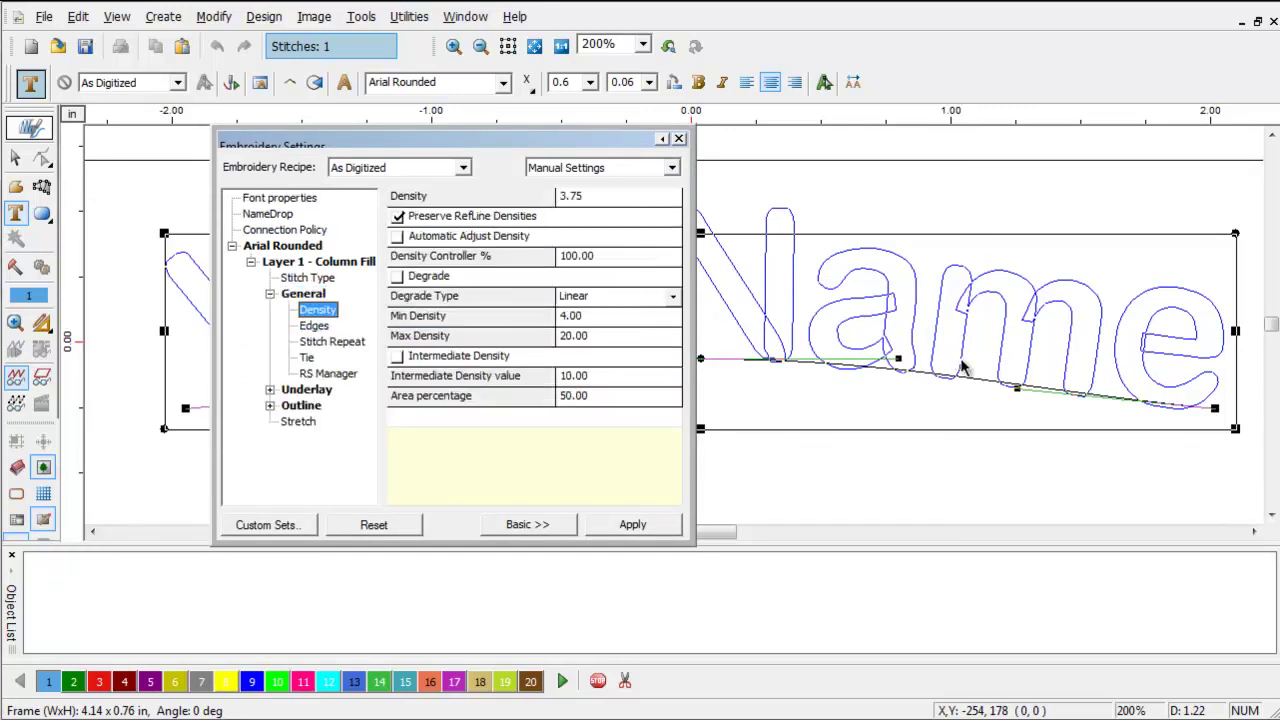
pyautogui.click(528, 525)
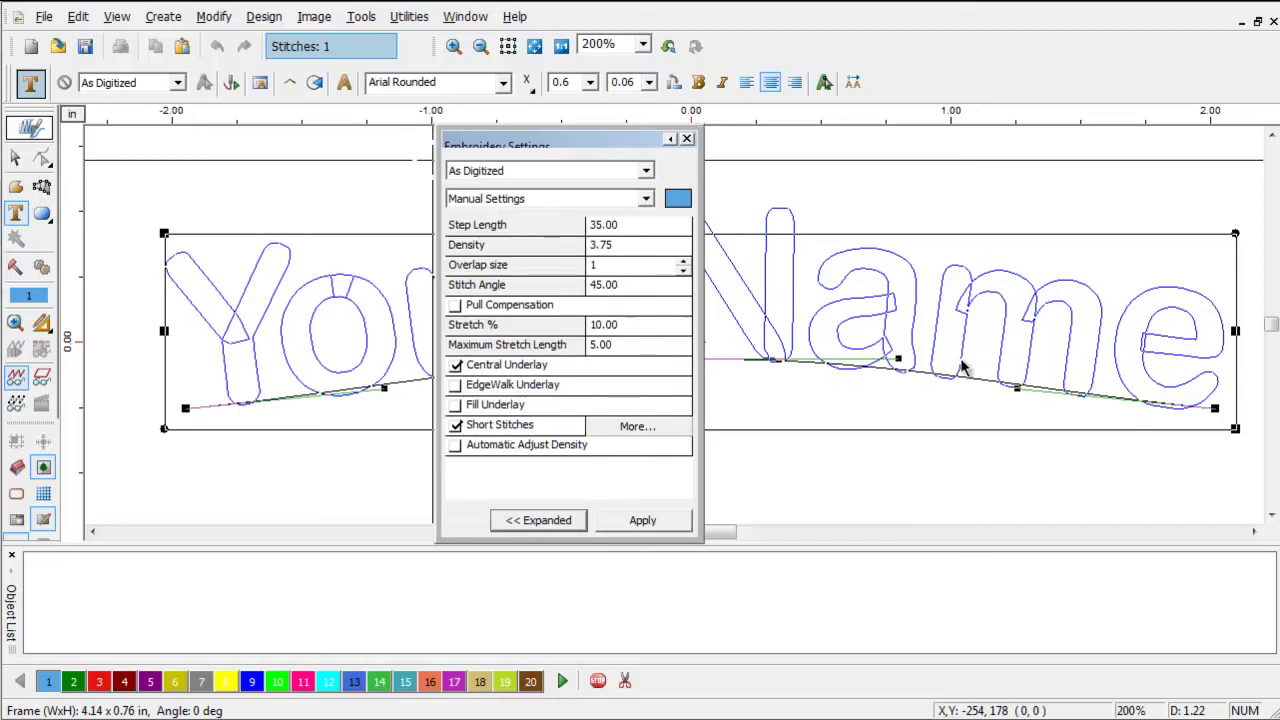
pyautogui.click(686, 139)
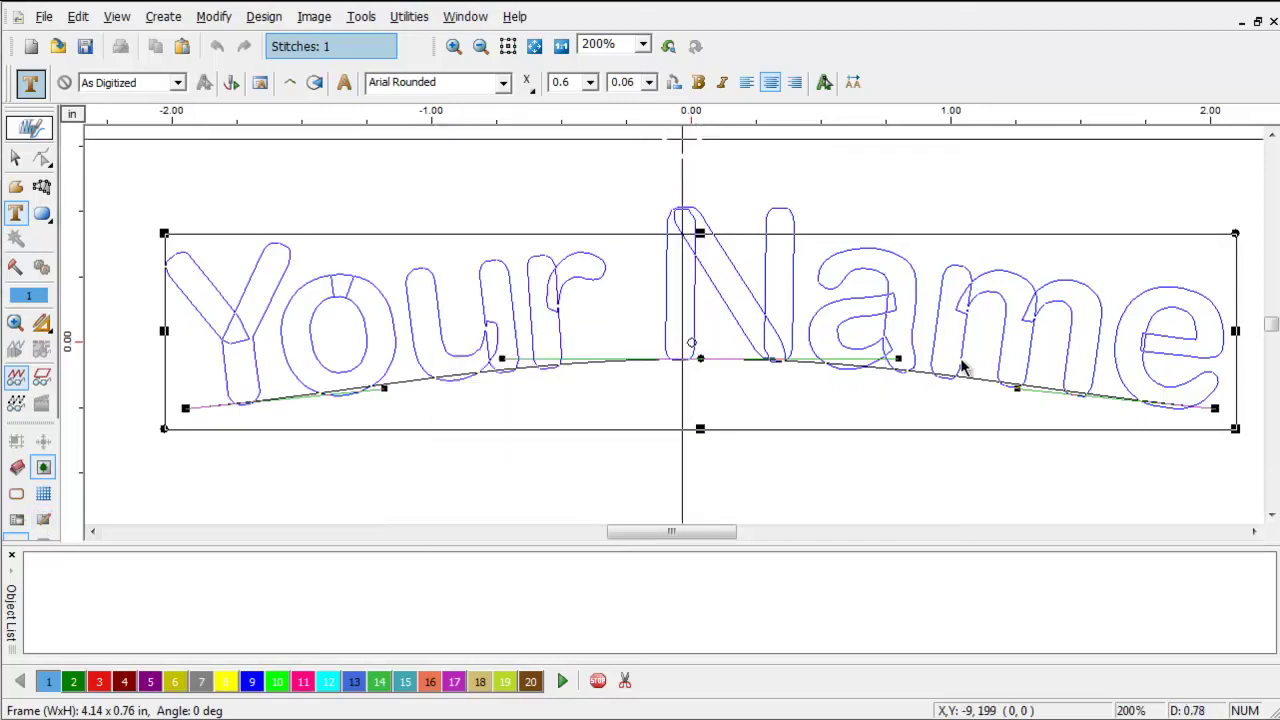
# - Confirm the arched "Your Name" lettering to generate its stitches
pyautogui.rightClick(356, 265)
pyautogui.press('Return')
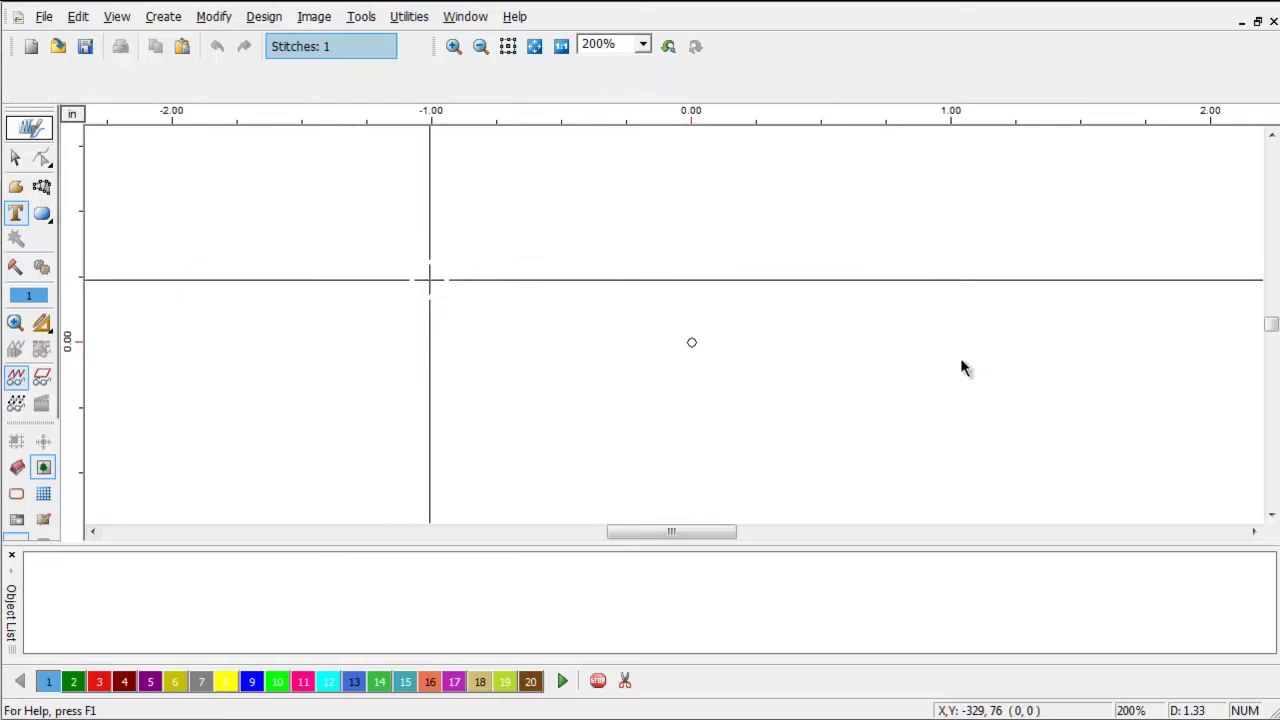